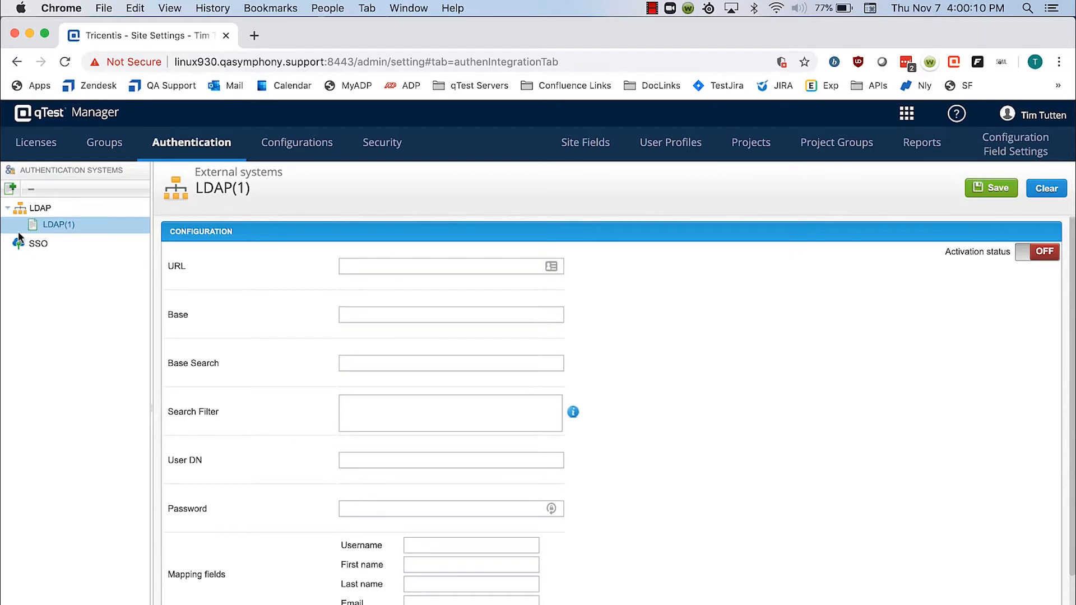
Step: Set the LDAP server URL to adfs.qasymphony.support:389
{"action": "left_click", "coordinate": [424, 273]}
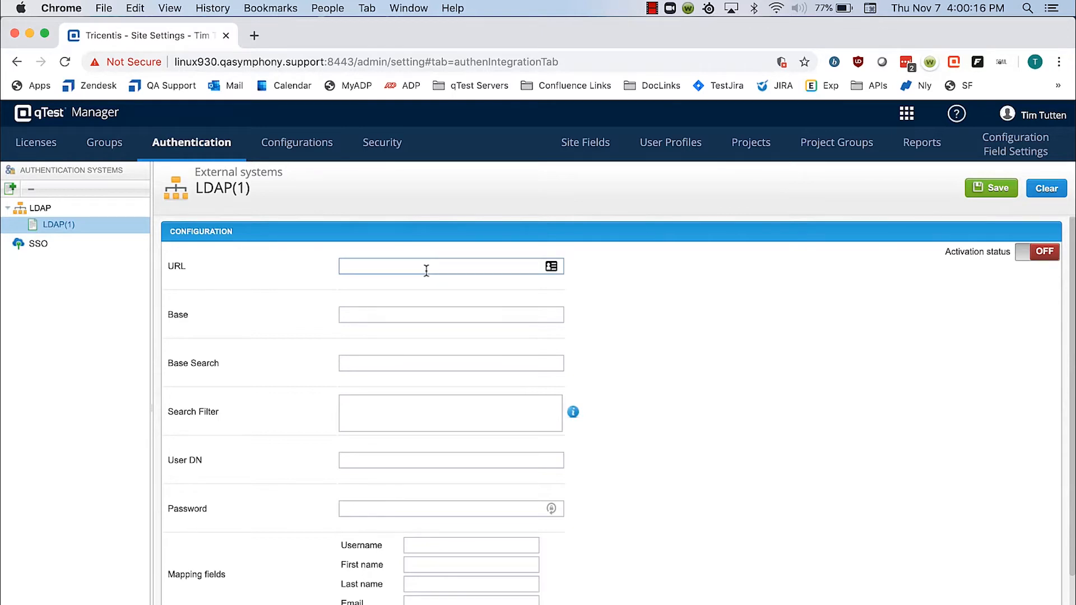
{"action": "type", "text": "adfs.qasymphony."}
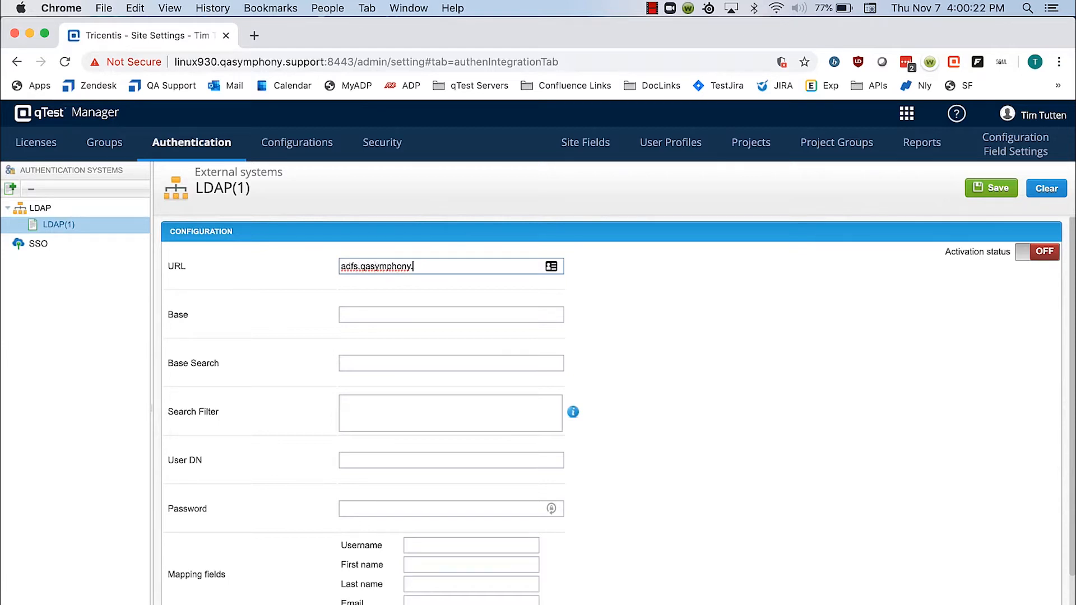
{"action": "type", "text": "support:389"}
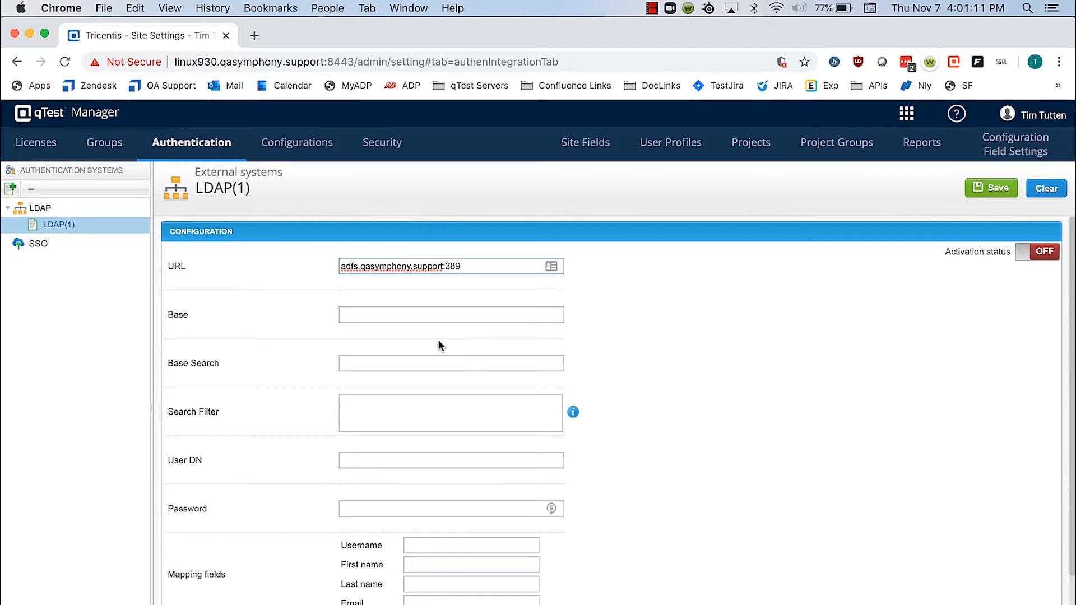
Step: Set the LDAP Base to DC=tricentis,DC=com
{"action": "left_click", "coordinate": [376, 313]}
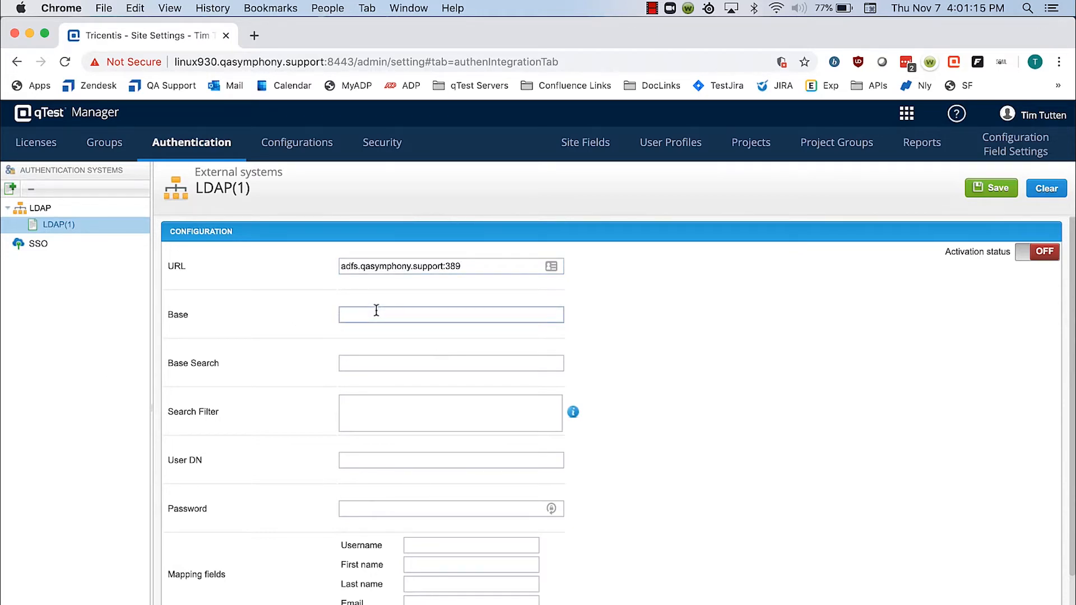
{"action": "type", "text": "DC=tricentis,DC=com"}
Step: Set the Base Search to cn=Users and the Search Filter to (&(objectCategory=Person)(sAMAccountName=*))
{"action": "left_click", "coordinate": [389, 369]}
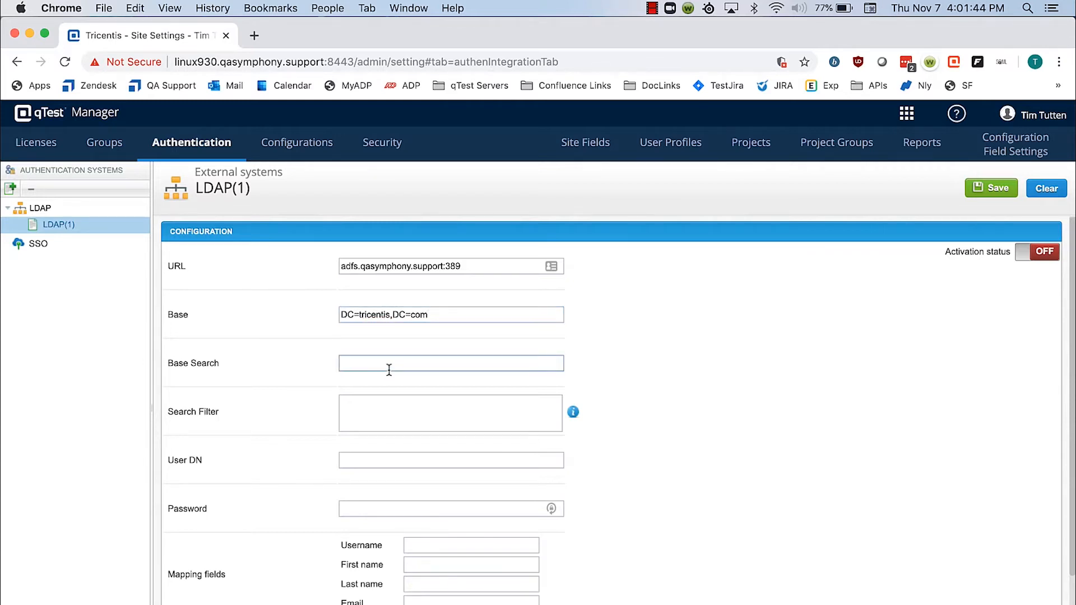
{"action": "left_click", "coordinate": [409, 316]}
{"action": "type", "text": "cn=Users"}
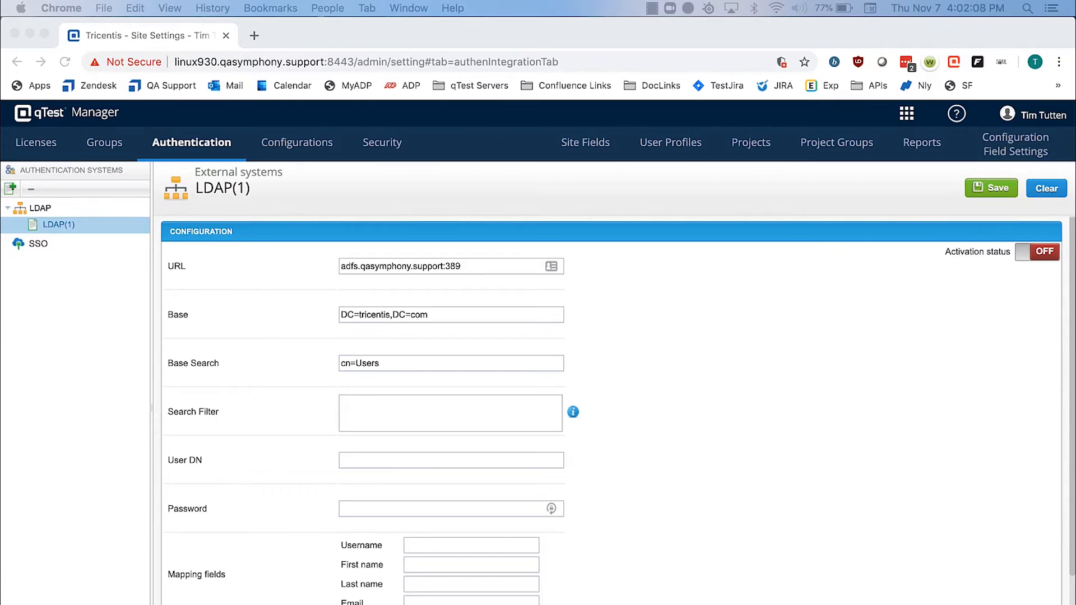
{"action": "left_click", "coordinate": [415, 416]}
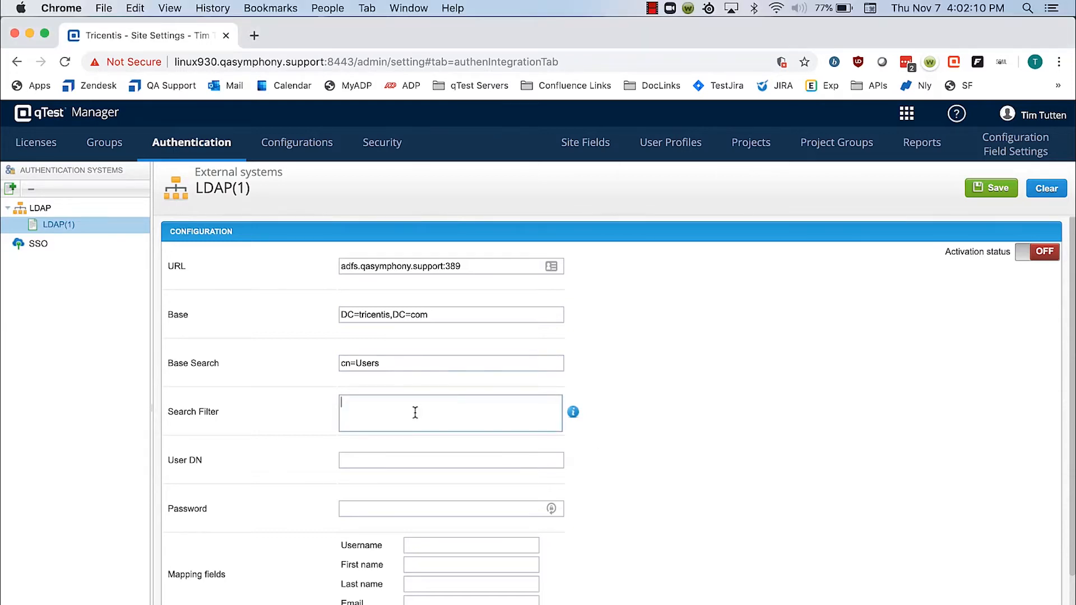
{"action": "type", "text": "(&(objectCategory=Person)(sAMAccountName=*))"}
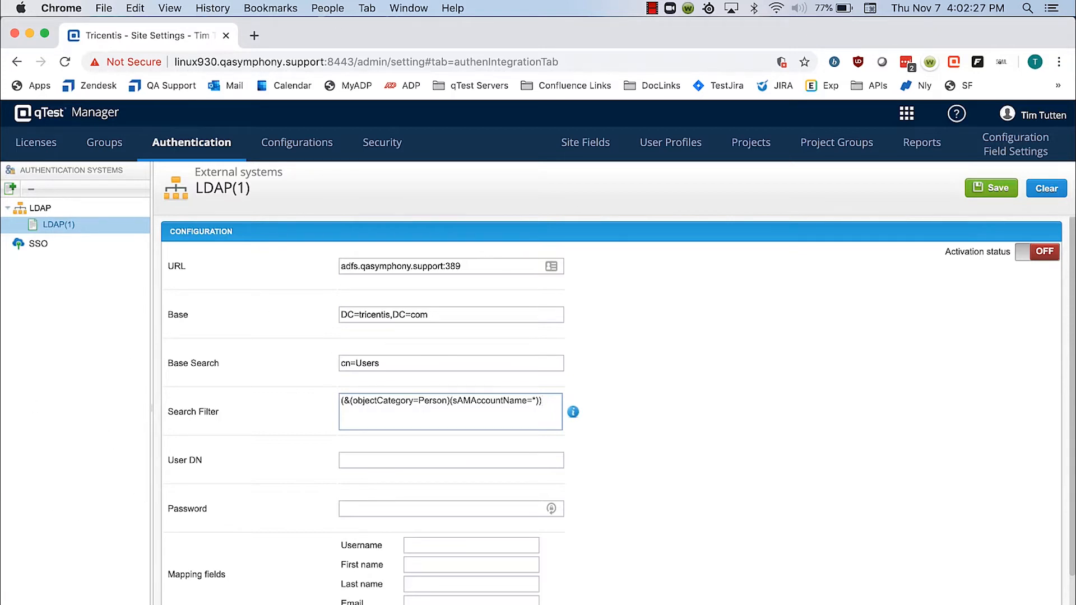
Step: Set the User DN to cn=administrator,cn=users,dc=tricentis,dc=com
{"action": "left_click", "coordinate": [392, 462]}
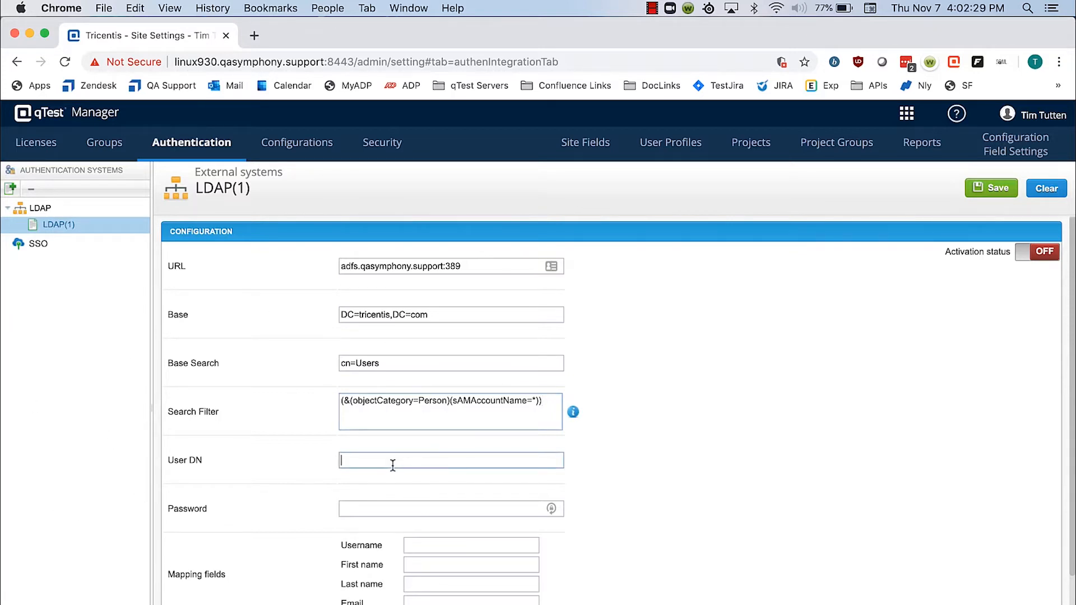
{"action": "type", "text": "cn= admi"}
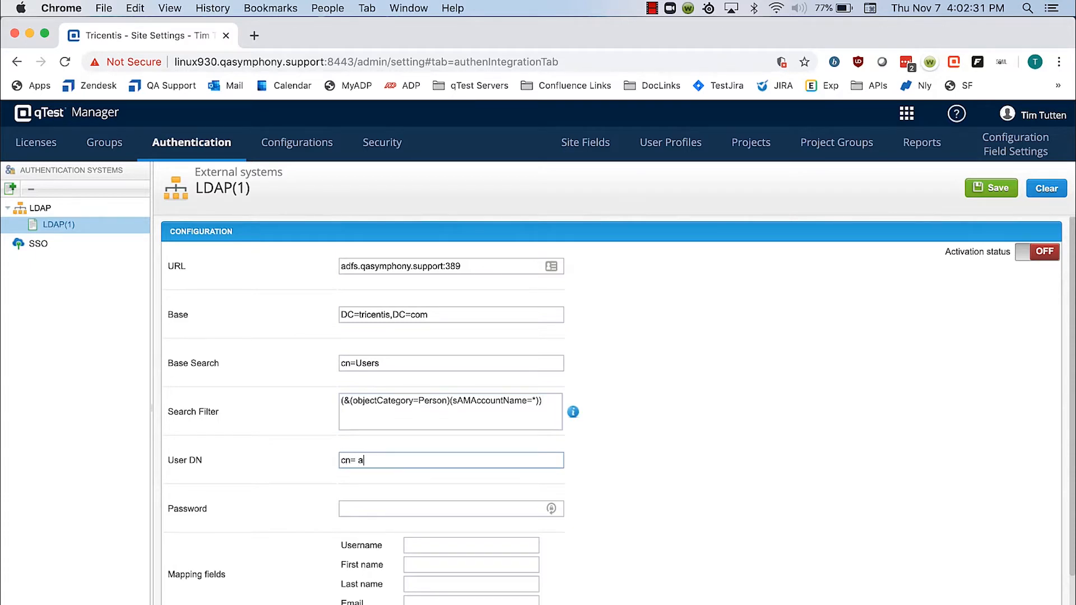
{"action": "key", "text": "BackSpace"}
{"action": "key", "text": "BackSpace"}
{"action": "key", "text": "BackSpace"}
{"action": "key", "text": "BackSpace"}
{"action": "key", "text": "BackSpace"}
{"action": "type", "text": "administrator,cn=users"}
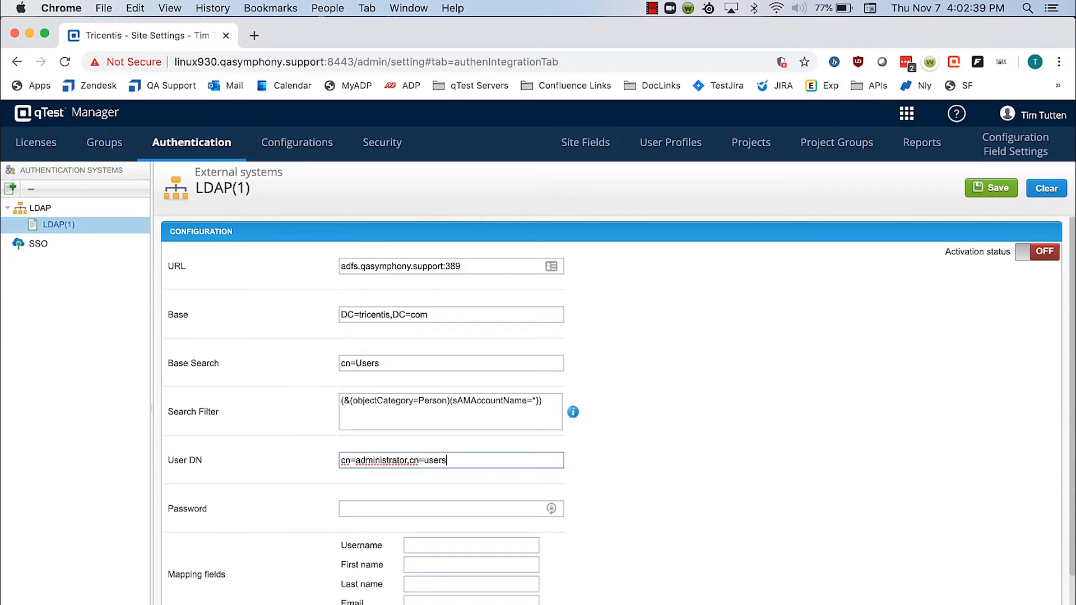
{"action": "type", "text": ",dc=tricentis,dc=com"}
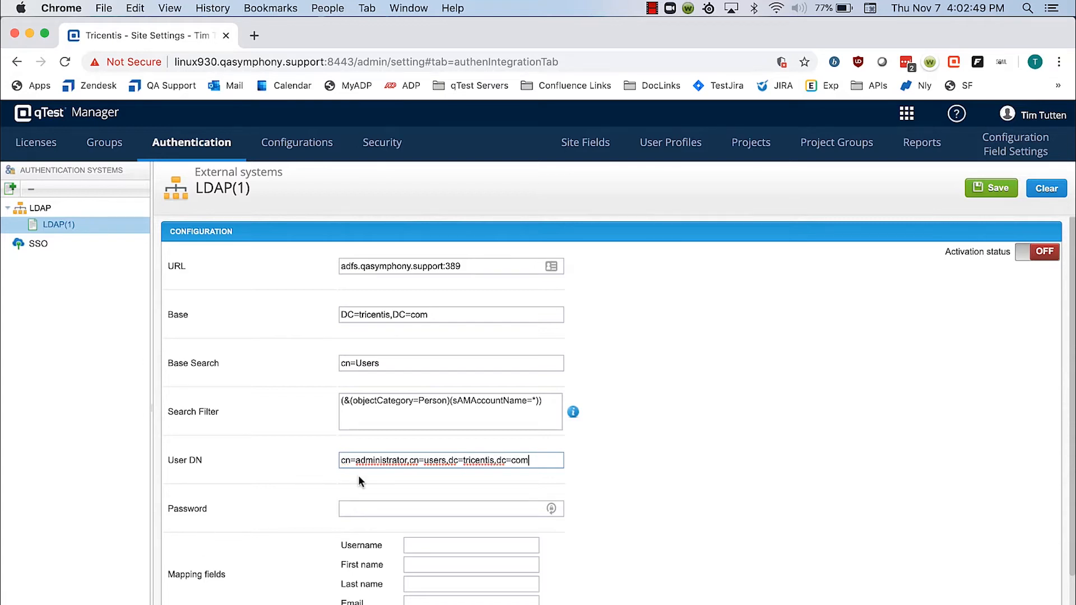
Step: Enter the LDAP administrator's account password in the Password field
{"action": "left_click", "coordinate": [386, 509]}
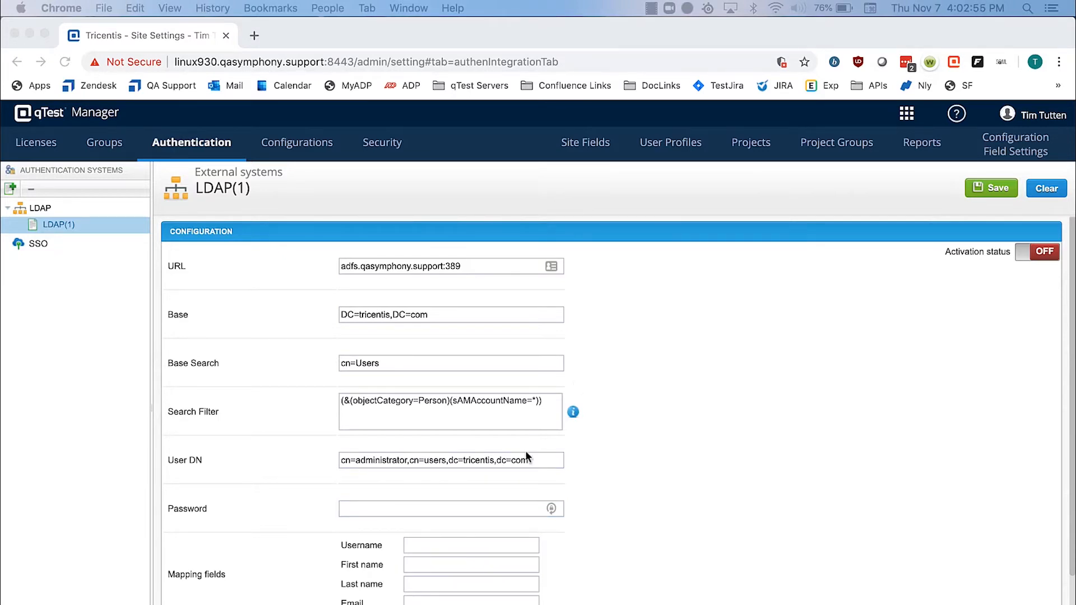
{"action": "left_click", "coordinate": [446, 504]}
{"action": "type", "text": "•••••••••"}
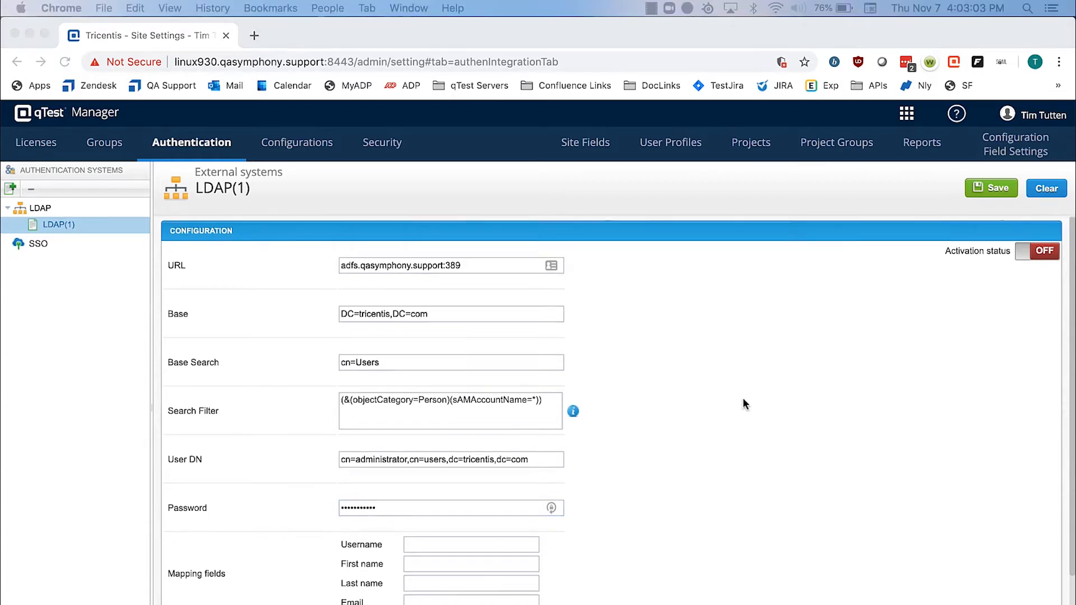
Step: Map Username to cn, First name to name, Last name to givenName and Email to mail
{"action": "scroll", "coordinate": [742, 398], "scroll_direction": "down", "scroll_amount": 3}
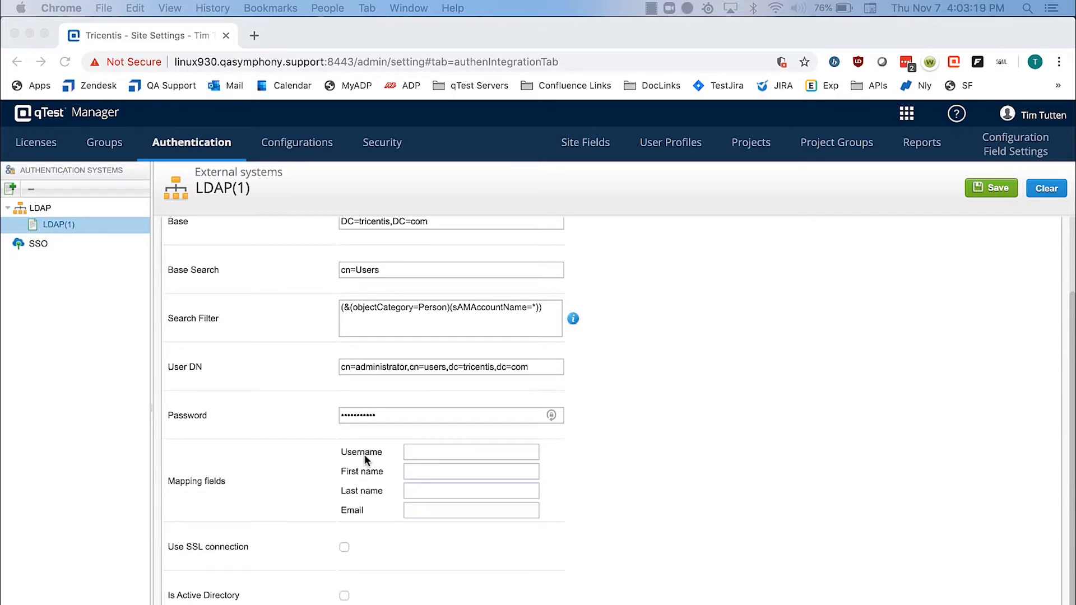
{"action": "left_click", "coordinate": [459, 452]}
{"action": "left_click", "coordinate": [459, 452]}
{"action": "type", "text": "cn"}
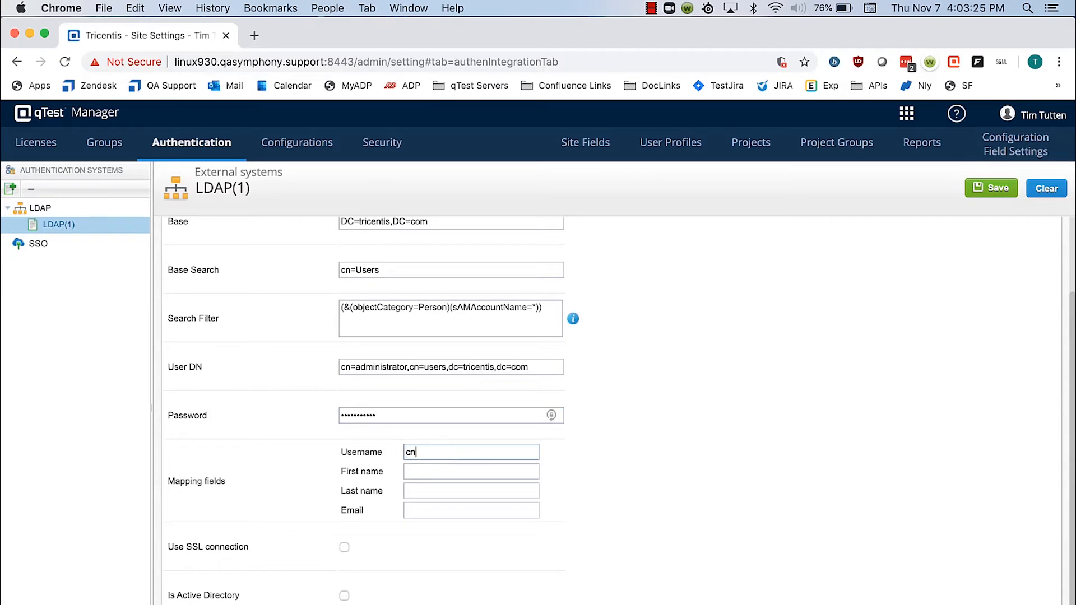
{"action": "left_click", "coordinate": [454, 474]}
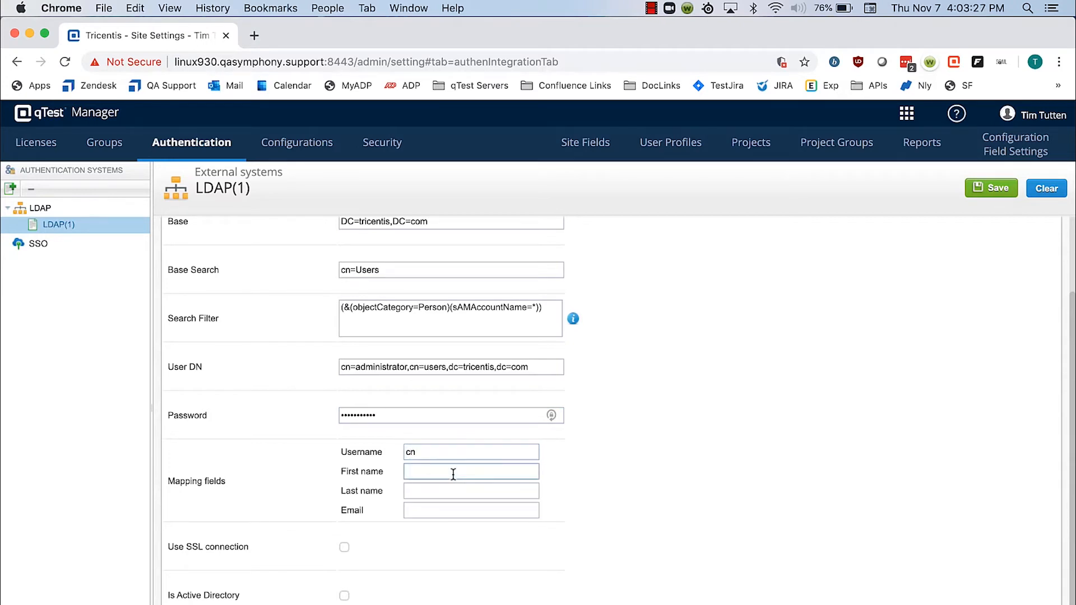
{"action": "type", "text": "name"}
{"action": "key", "text": "Tab"}
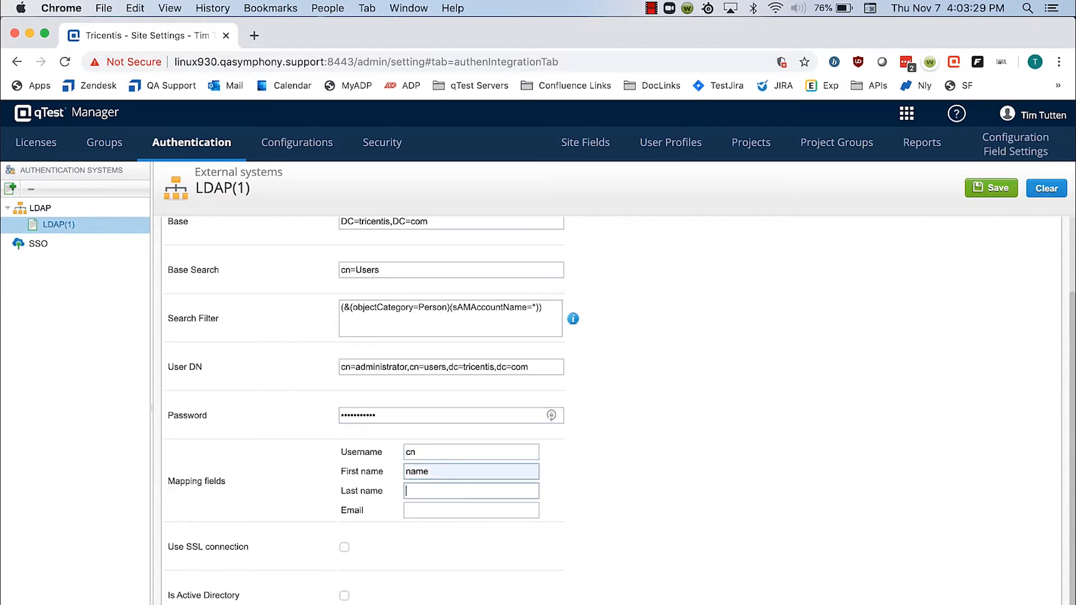
{"action": "type", "text": "givenName"}
{"action": "key", "text": "Tab"}
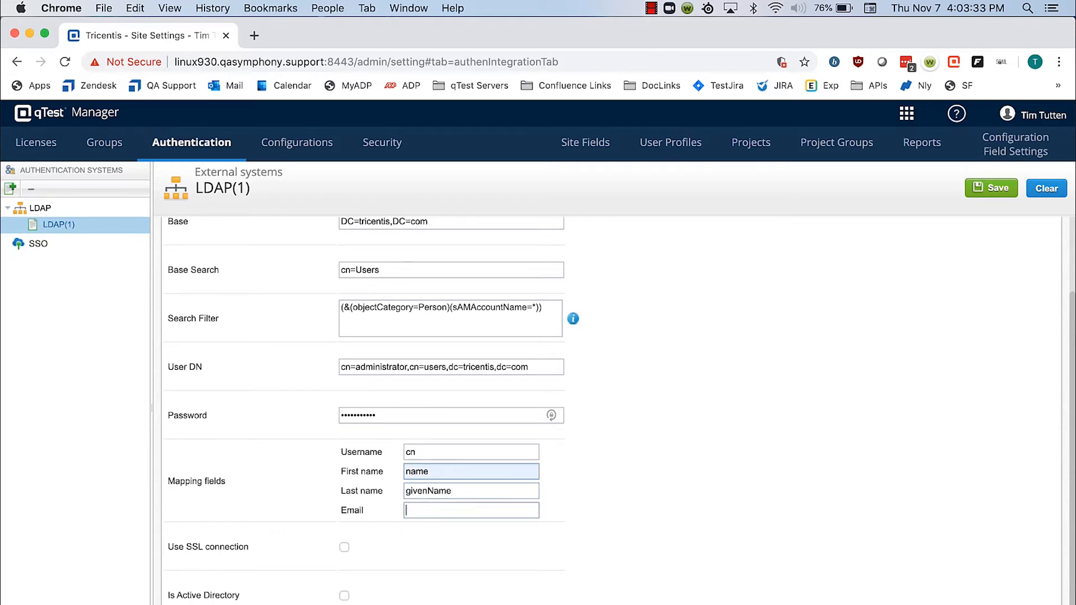
{"action": "type", "text": "mail"}
Step: Mark the LDAP system as an Active Directory, with the SSL connection option off
{"action": "left_click", "coordinate": [344, 548]}
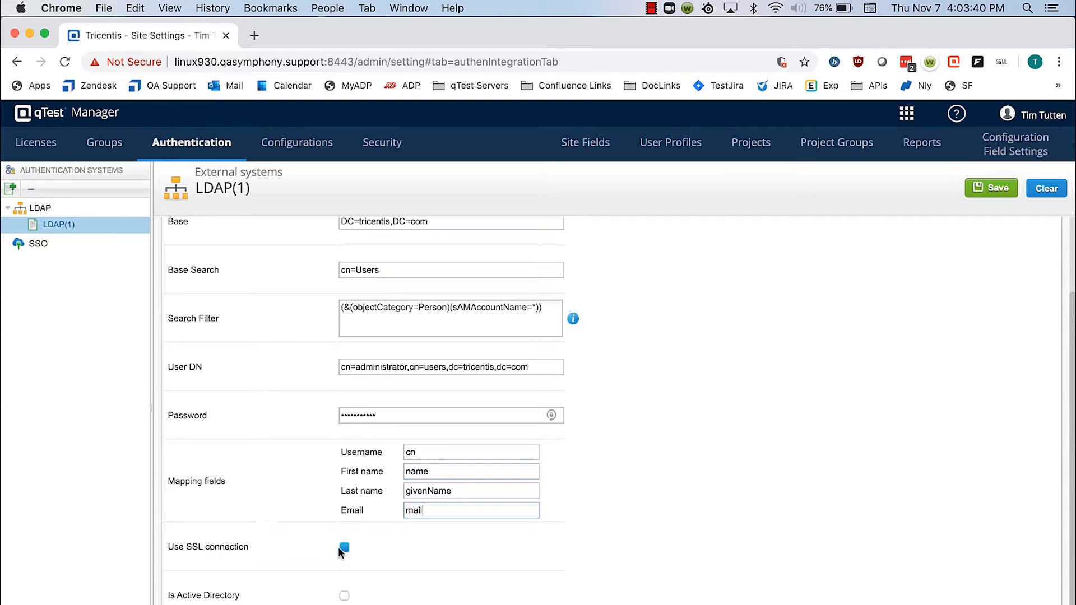
{"action": "left_click", "coordinate": [343, 550]}
{"action": "left_click", "coordinate": [345, 595]}
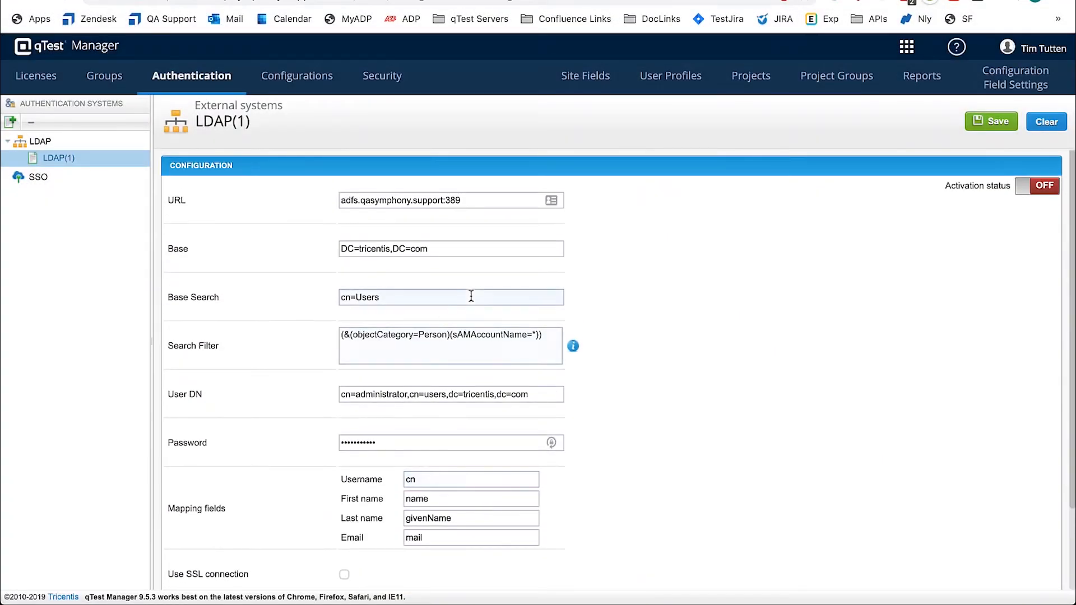
Step: Test the LDAP connection and save the LDAP(1) configuration
{"action": "scroll", "coordinate": [481, 297], "scroll_direction": "down", "scroll_amount": 3}
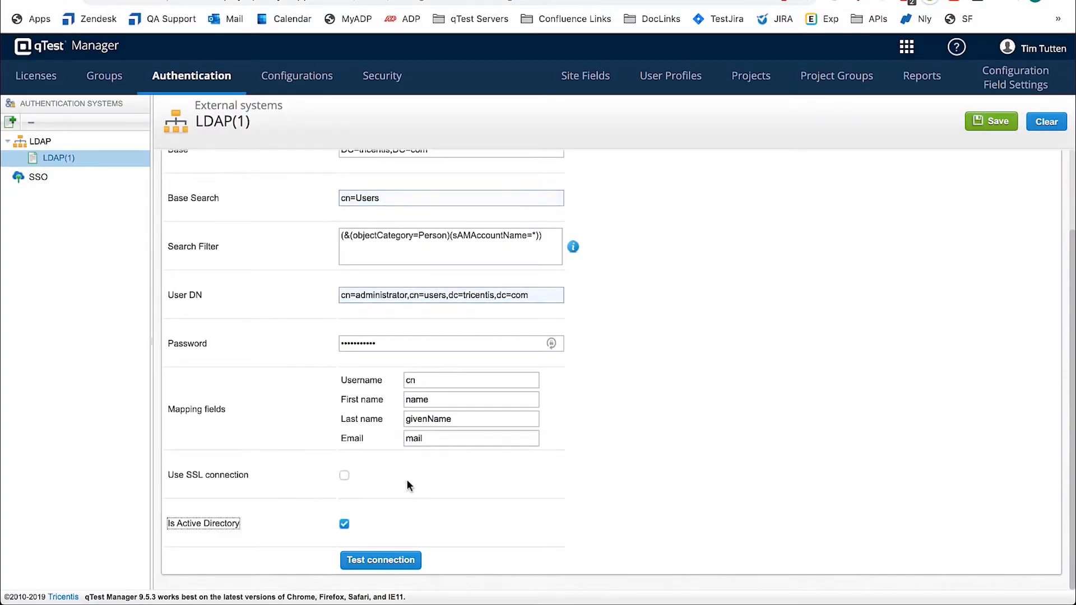
{"action": "left_click", "coordinate": [376, 560]}
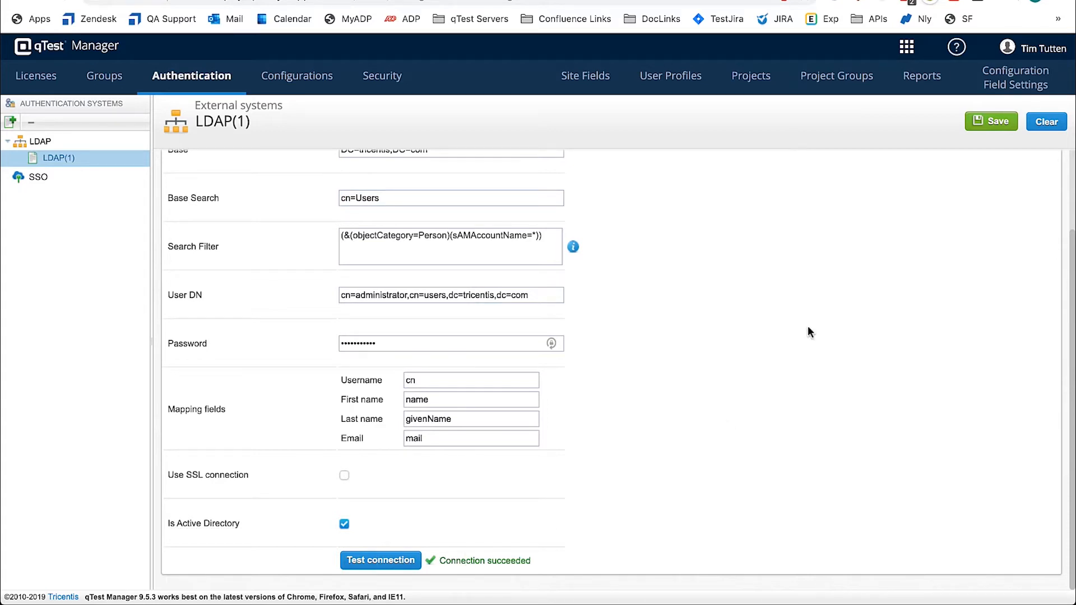
{"action": "left_click", "coordinate": [995, 131]}
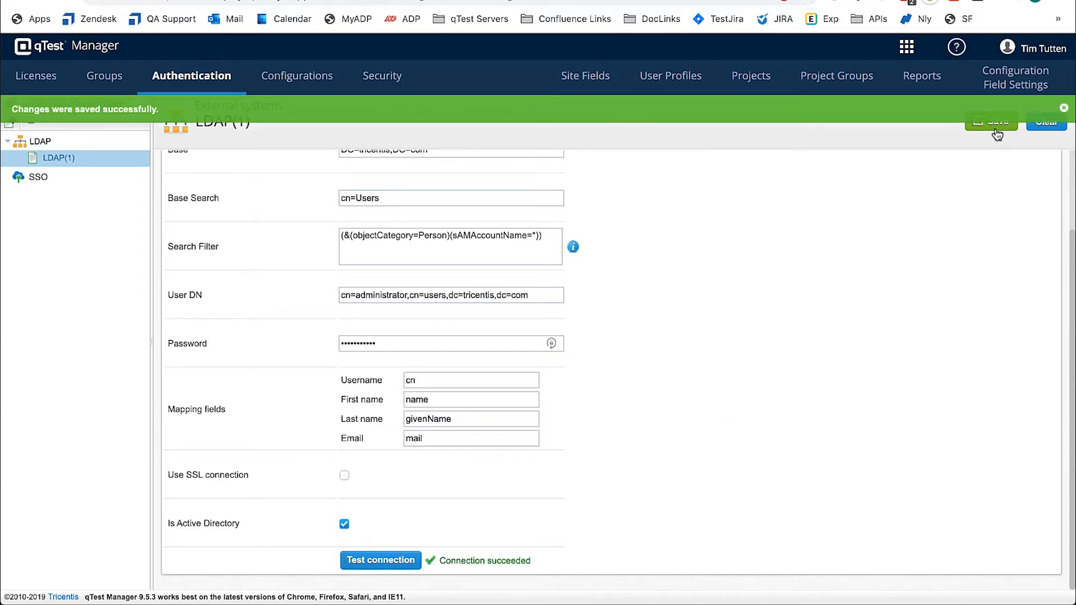
Step: Switch the LDAP(1) activation status to ON, save the change and refresh the page to apply it
{"action": "left_click", "coordinate": [1065, 109]}
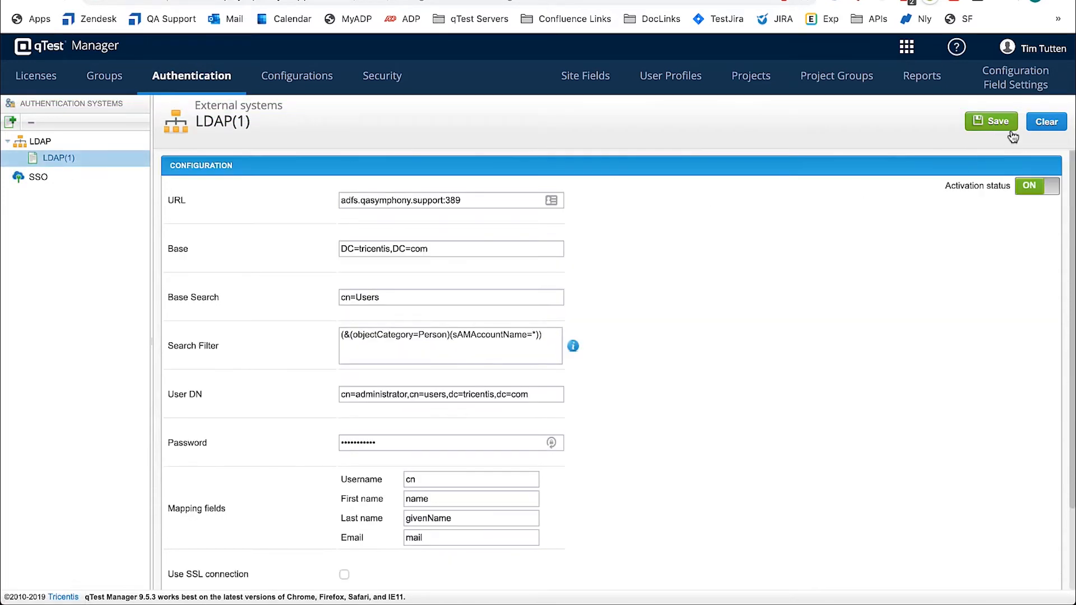
{"action": "left_click", "coordinate": [997, 125]}
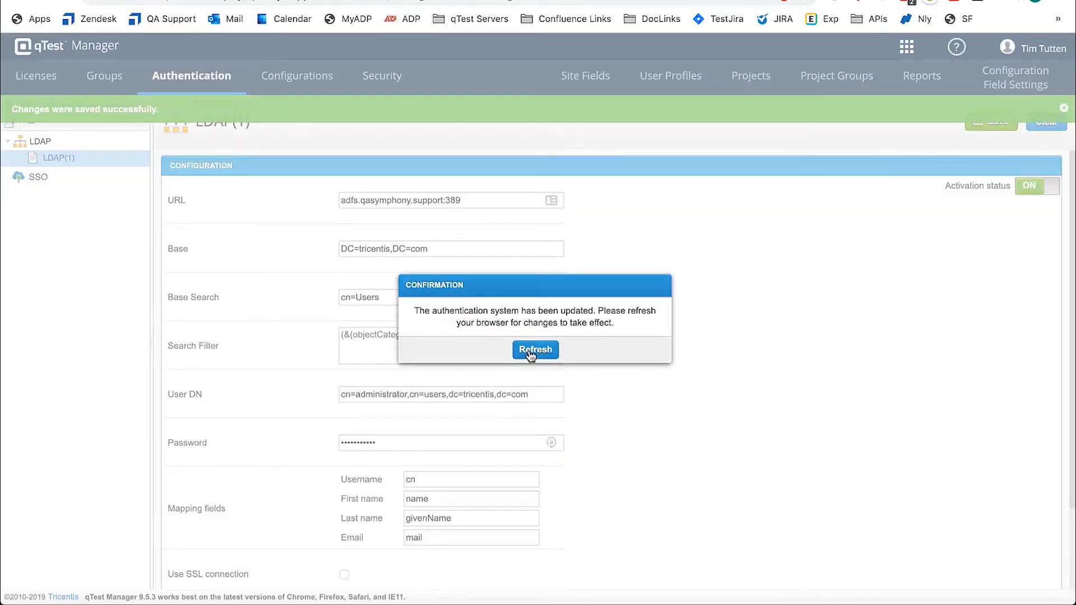
{"action": "left_click", "coordinate": [530, 353]}
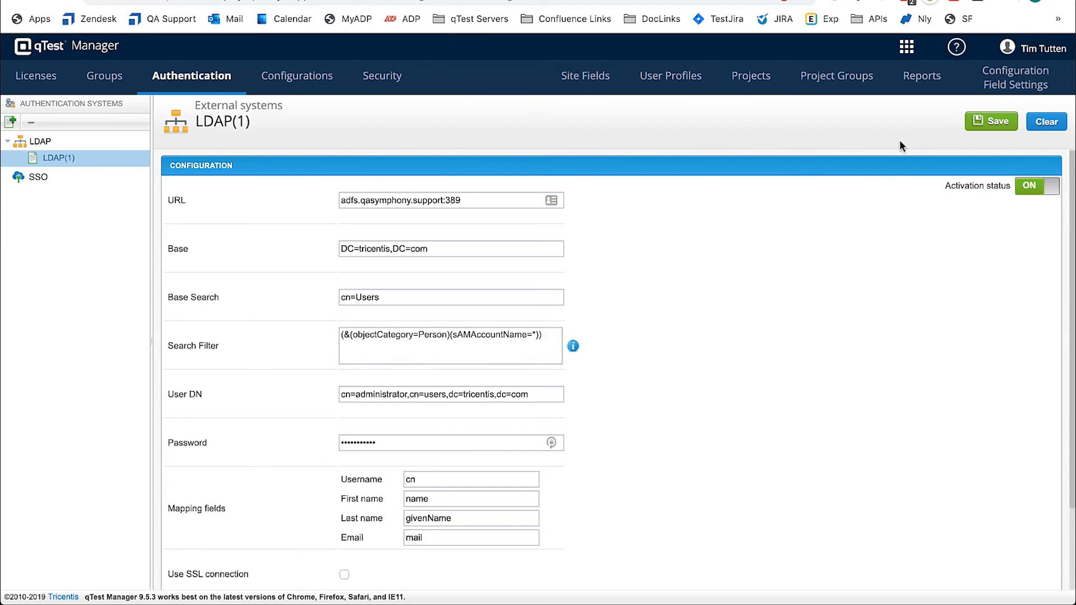
Step: Start a user import from LDAP on the Licenses page and retrieve the users of the LDAP(1) authentication system
{"action": "left_click", "coordinate": [60, 89]}
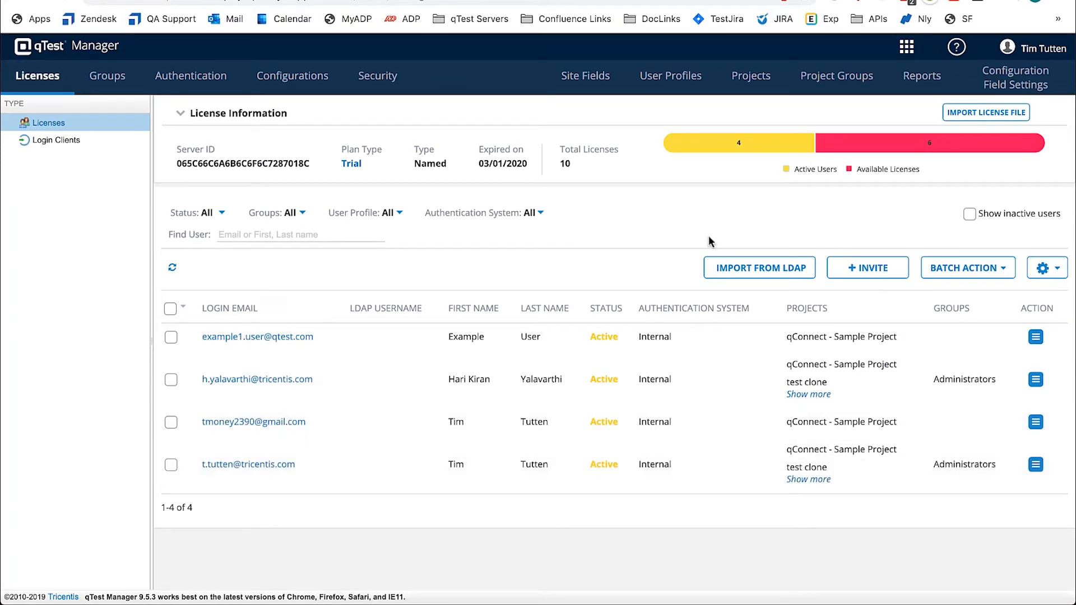
{"action": "left_click", "coordinate": [746, 279]}
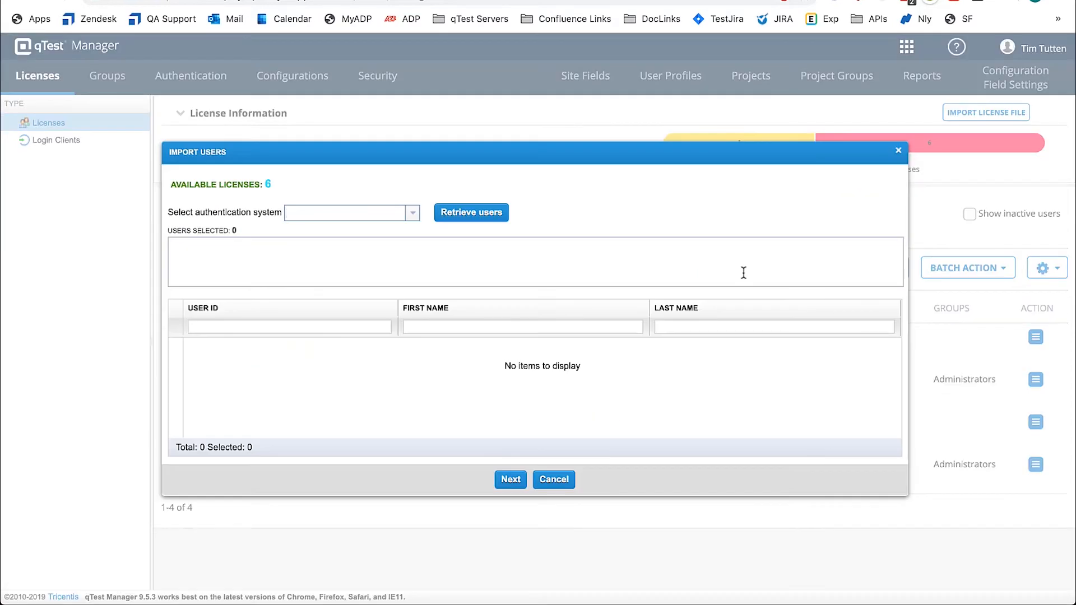
{"action": "left_click", "coordinate": [413, 216]}
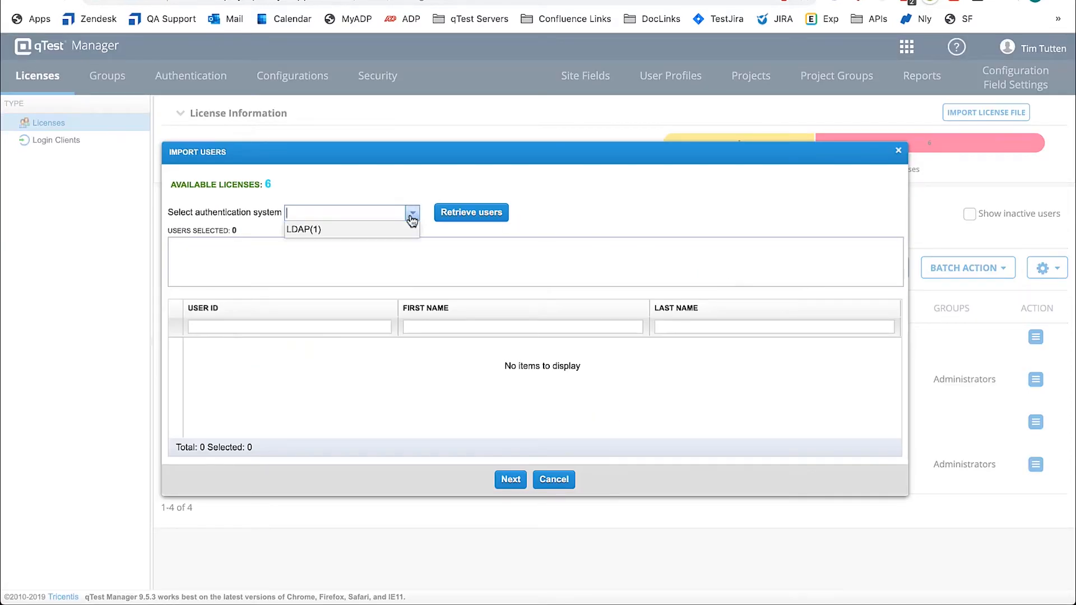
{"action": "left_click", "coordinate": [320, 231]}
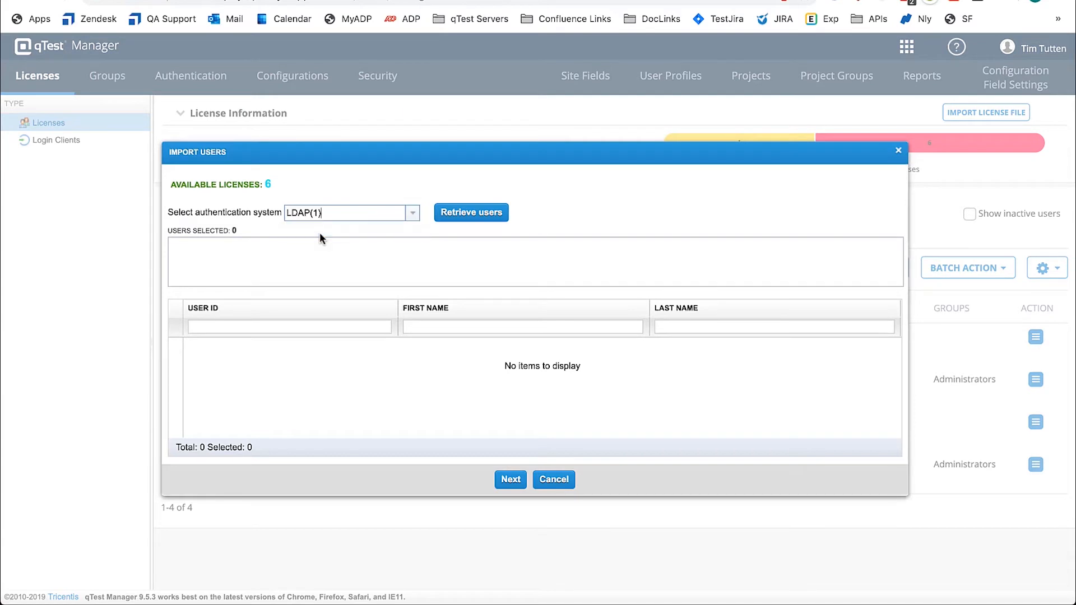
{"action": "left_click", "coordinate": [488, 217]}
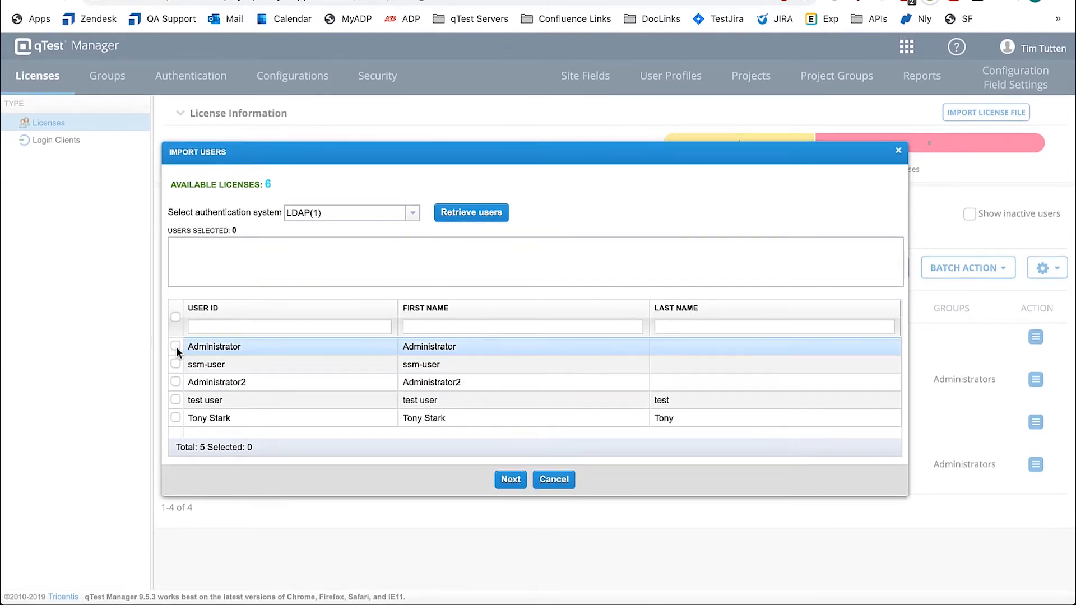
Step: Select the Administrator account and the last listed user for import, and proceed to their qTest account details
{"action": "left_click", "coordinate": [174, 346]}
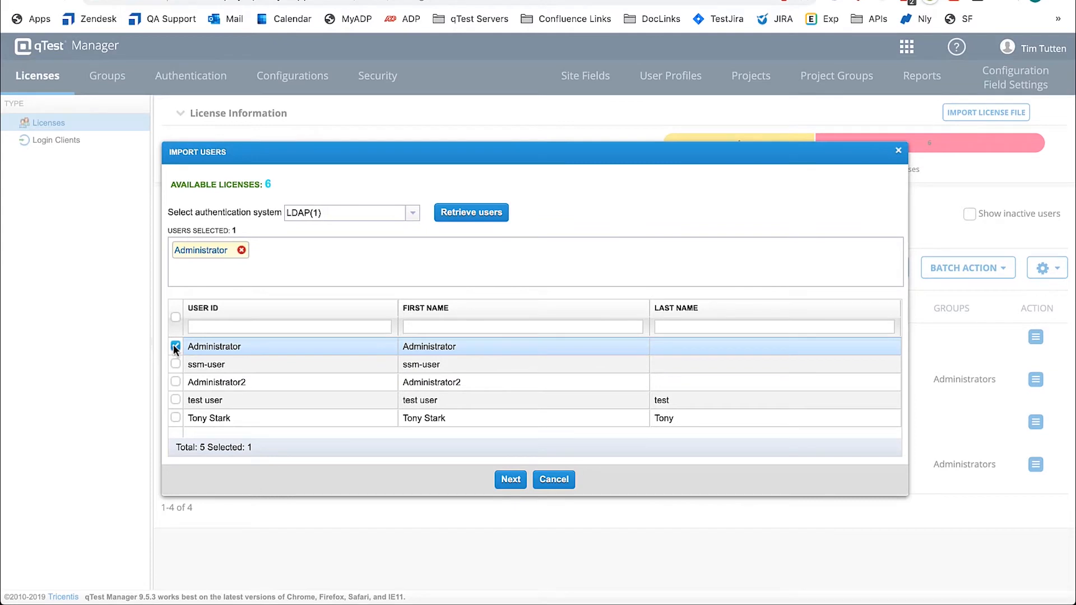
{"action": "left_click", "coordinate": [175, 418]}
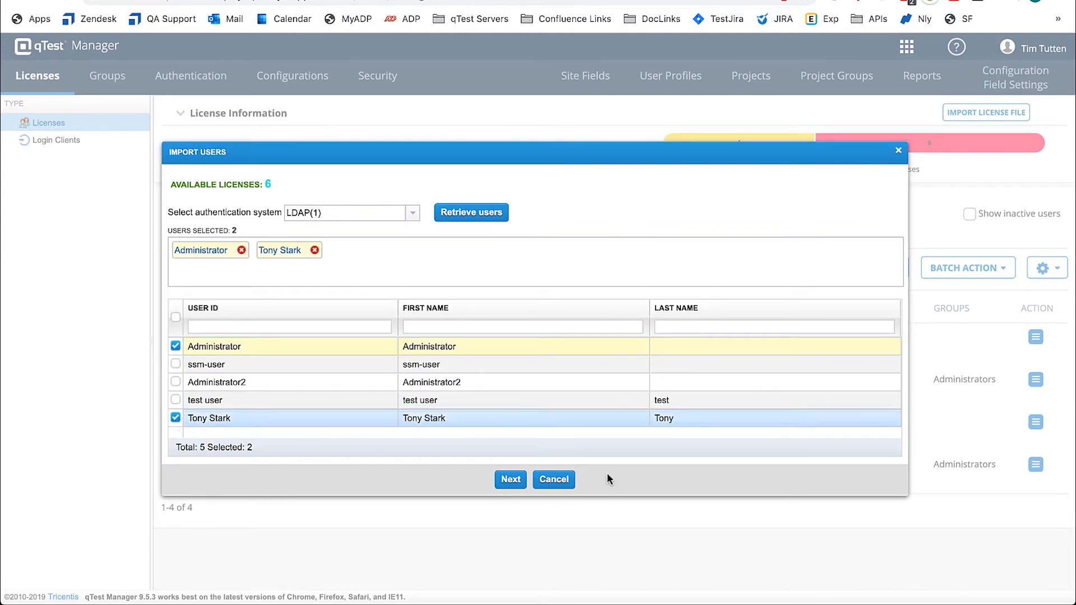
{"action": "left_click", "coordinate": [510, 480]}
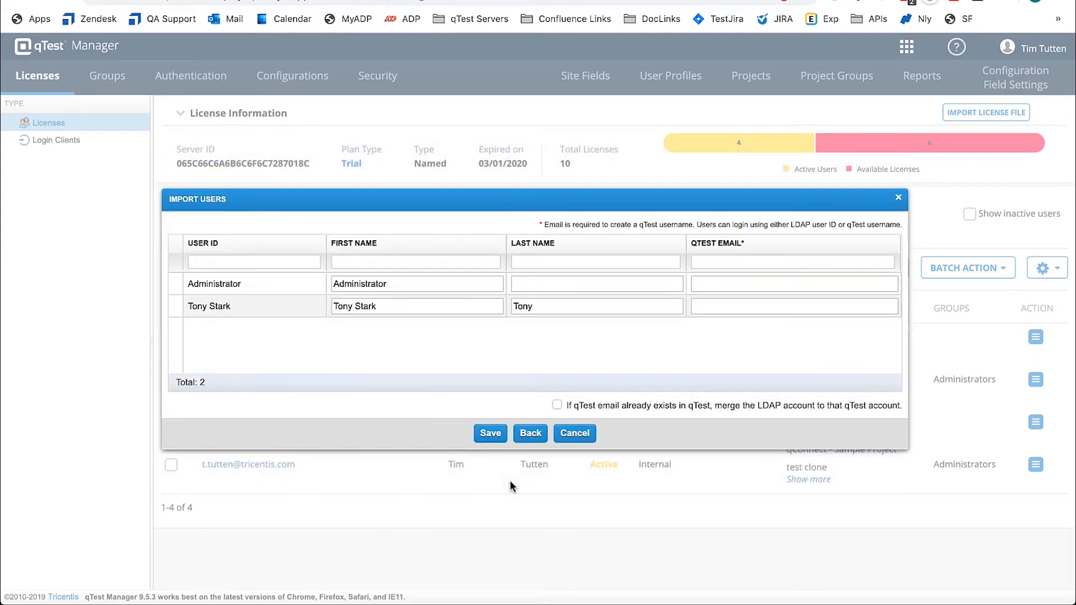
Step: Set the Administrator account's last name to Admin1 and fill in its qTest email
{"action": "left_click", "coordinate": [630, 287]}
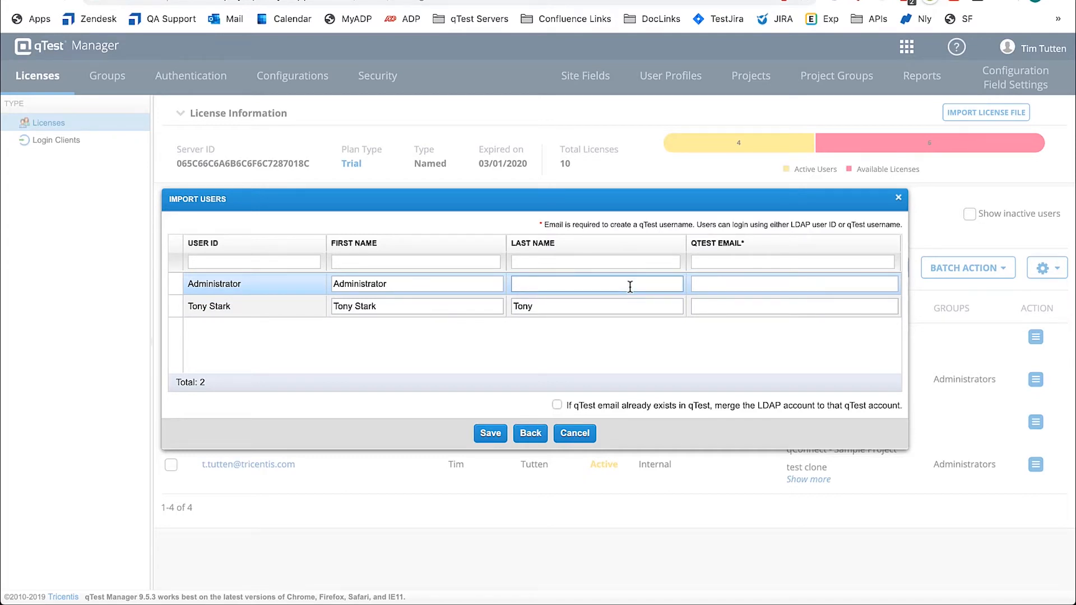
{"action": "type", "text": "Admin1"}
{"action": "key", "text": "Tab"}
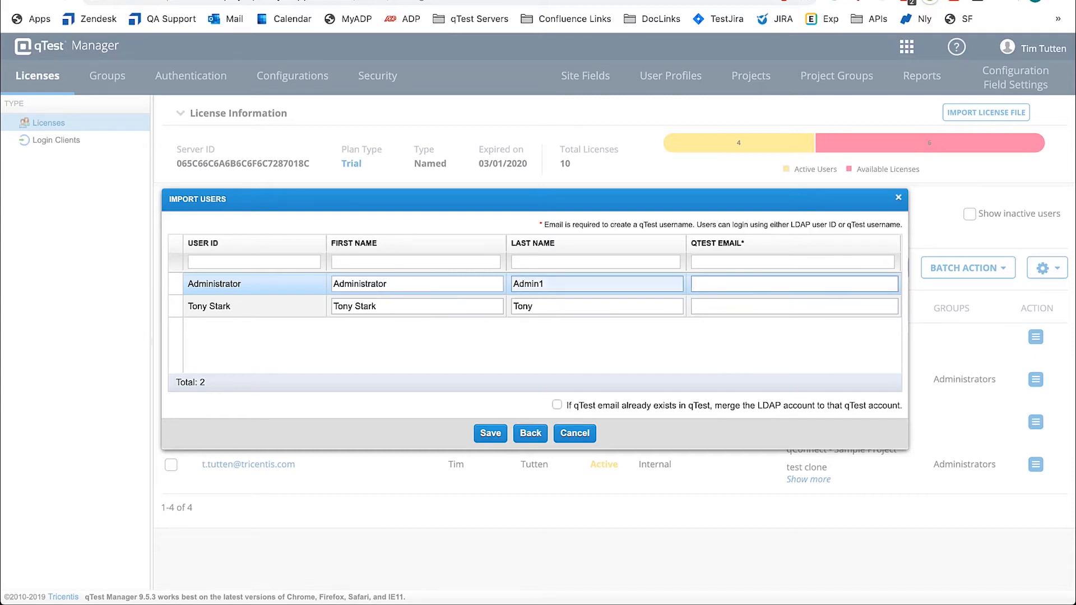
{"action": "type", "text": "admin@admin"}
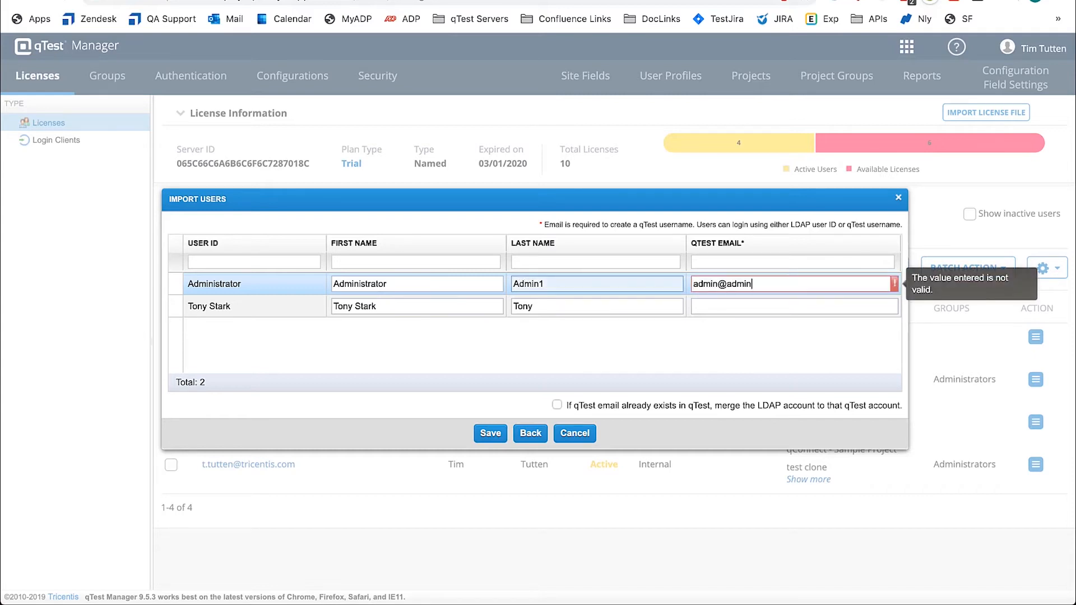
{"action": "type", "text": ".com"}
Step: Fill in the second user's qTest email, leave the merge option for existing emails off, and try to save the import
{"action": "key", "text": "Tab"}
{"action": "key", "text": "Tab"}
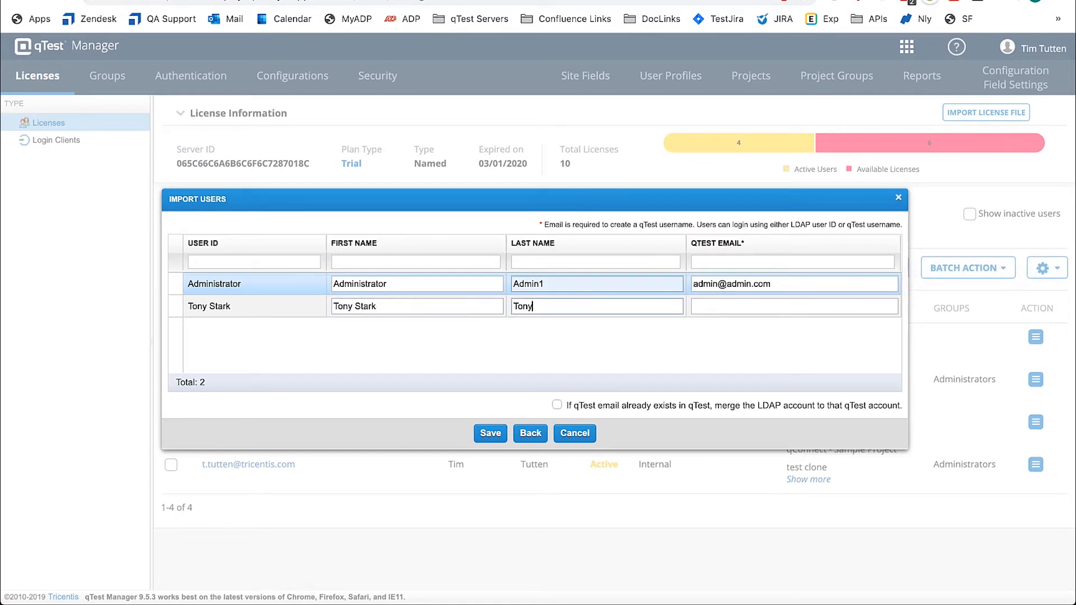
{"action": "key", "text": "Tab"}
{"action": "type", "text": "tonyst"}
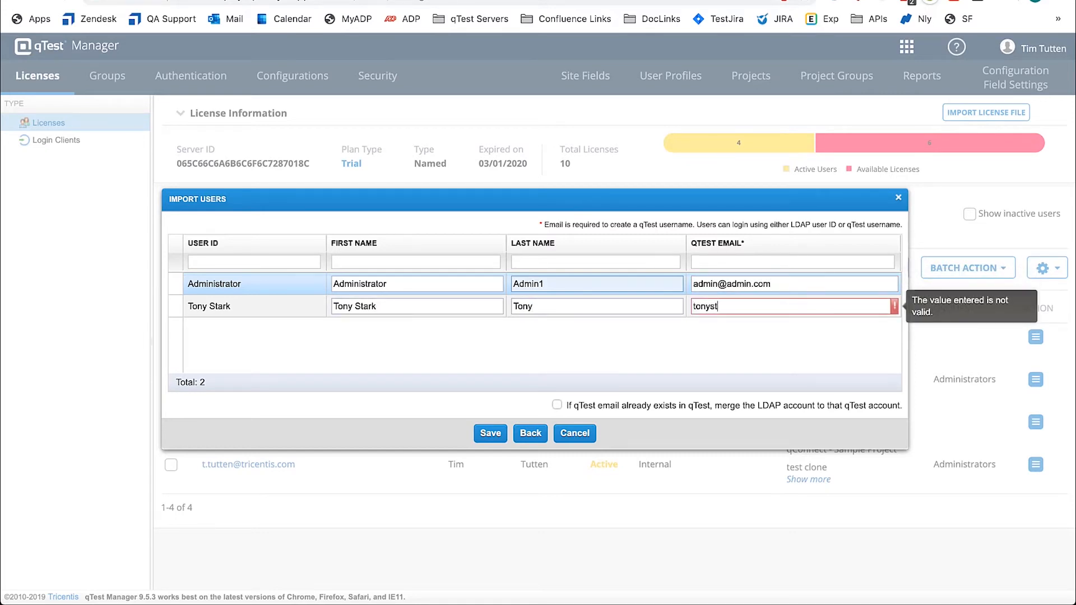
{"action": "type", "text": "ark@avengers.com"}
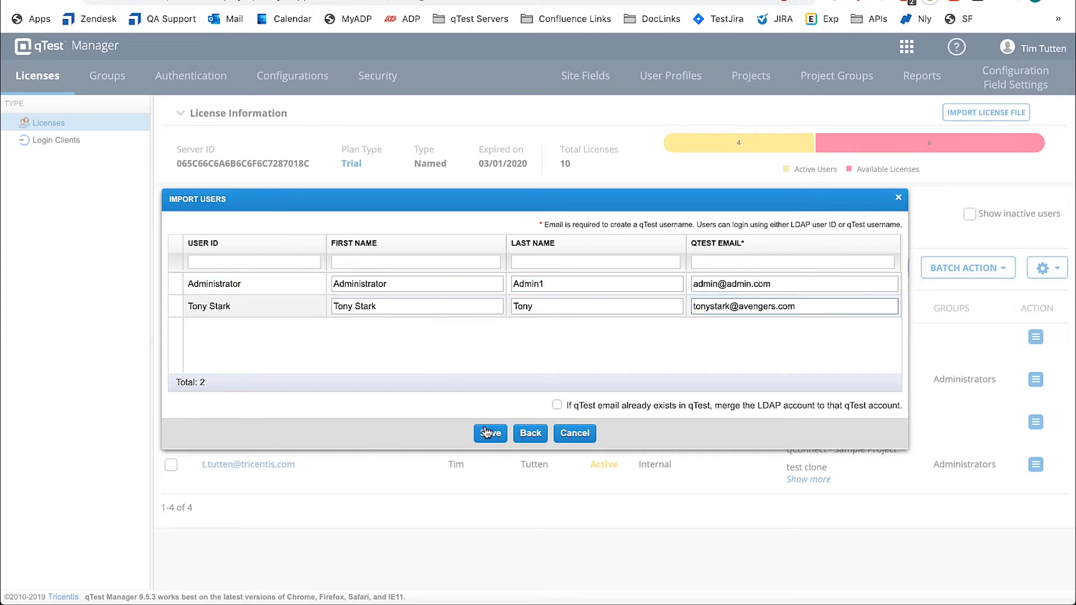
{"action": "left_click", "coordinate": [557, 405]}
{"action": "left_click", "coordinate": [557, 406]}
{"action": "left_click", "coordinate": [492, 435]}
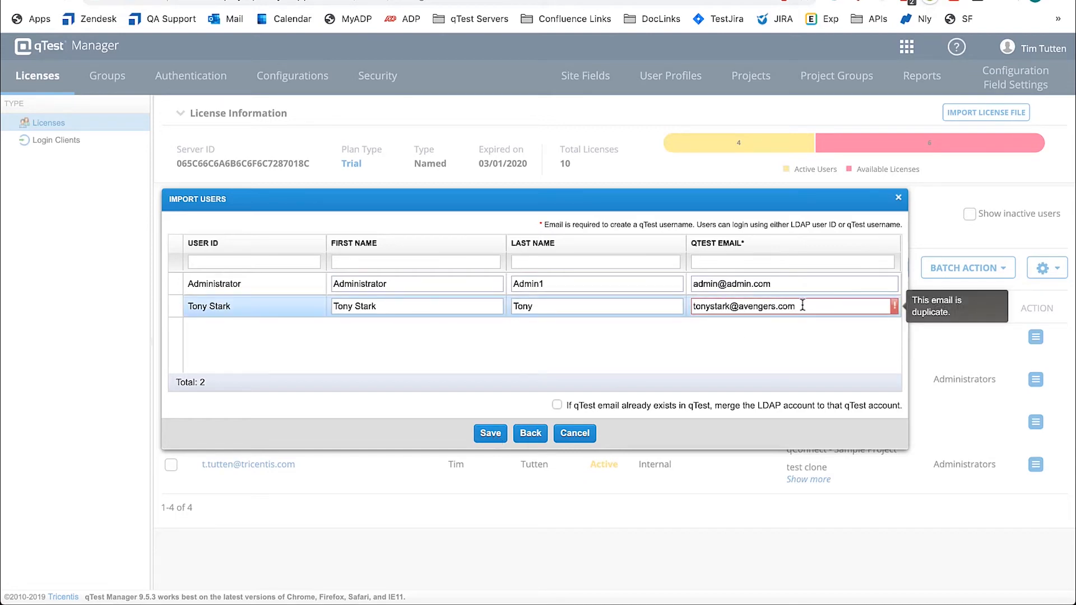
Step: Make the second user's qTest email unique by removing the "s" just before ".com", and save the LDAP user import
{"action": "key", "text": "Left"}
{"action": "key", "text": "Left"}
{"action": "key", "text": "Left"}
{"action": "key", "text": "Left"}
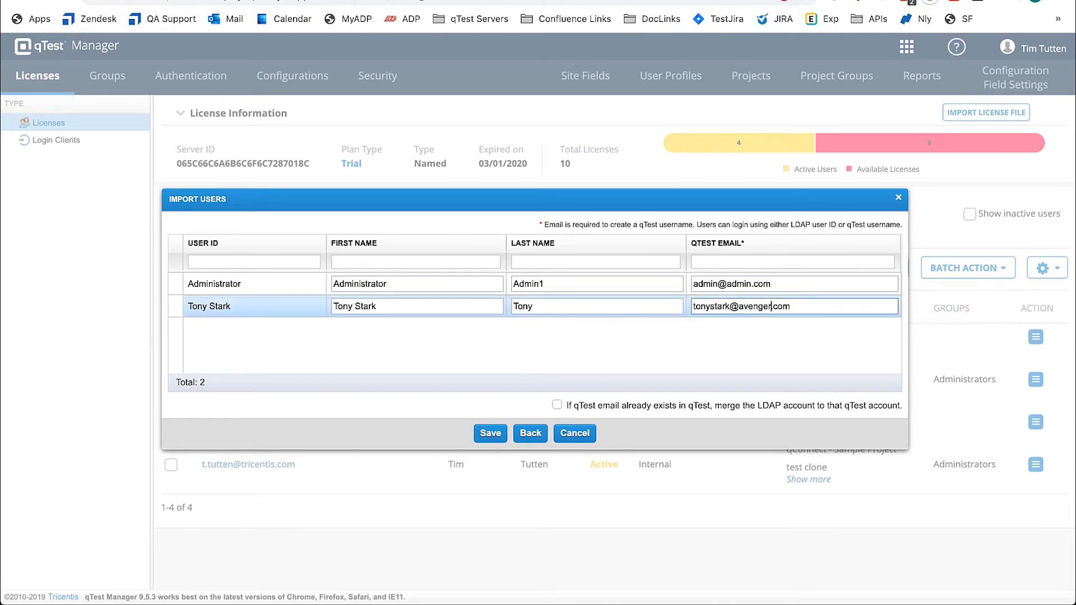
{"action": "key", "text": "BackSpace"}
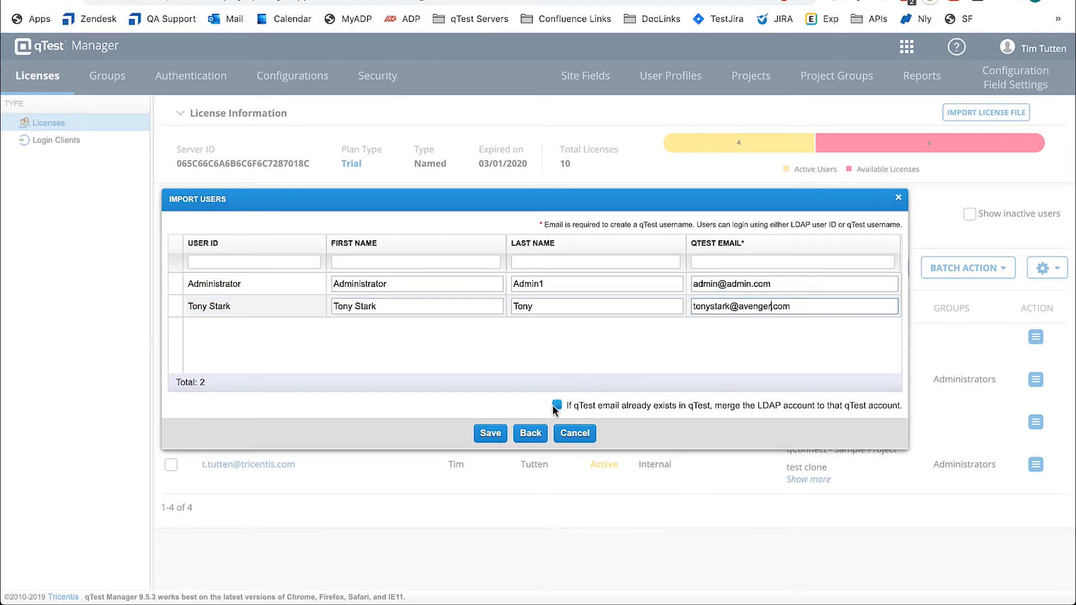
{"action": "left_click", "coordinate": [495, 436]}
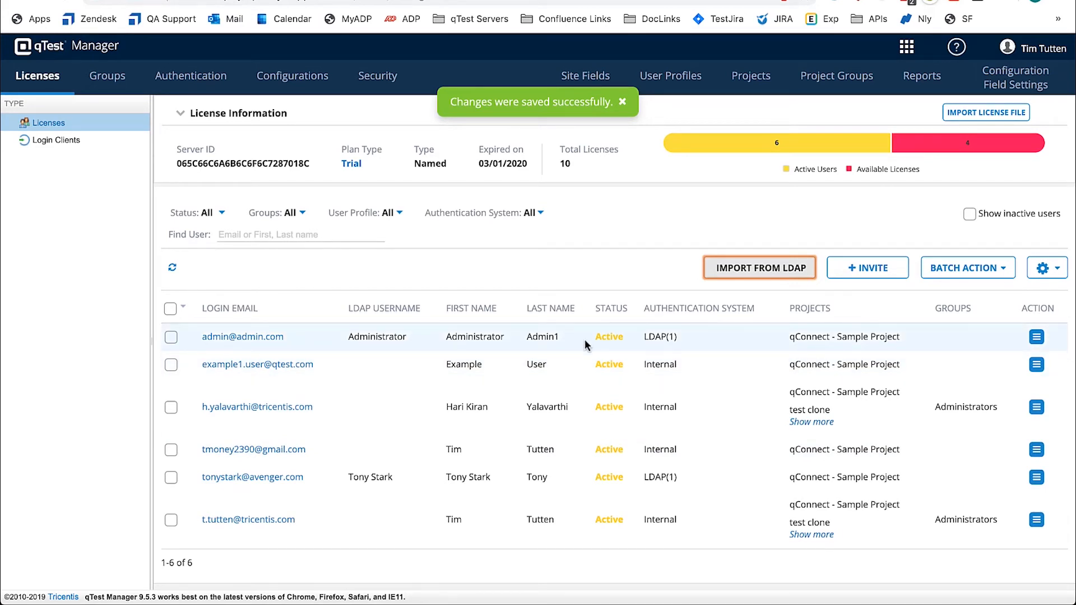
Step: Filter the user list to show only users of the LDAP(1) authentication system
{"action": "mouse_move", "coordinate": [647, 338]}
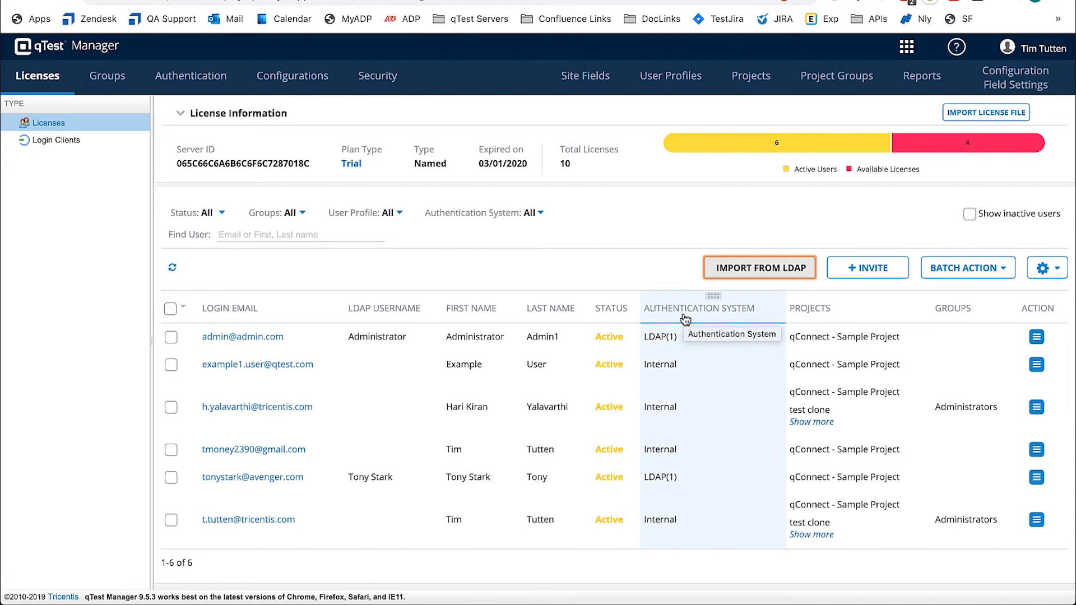
{"action": "left_click", "coordinate": [528, 224]}
{"action": "left_click", "coordinate": [427, 322]}
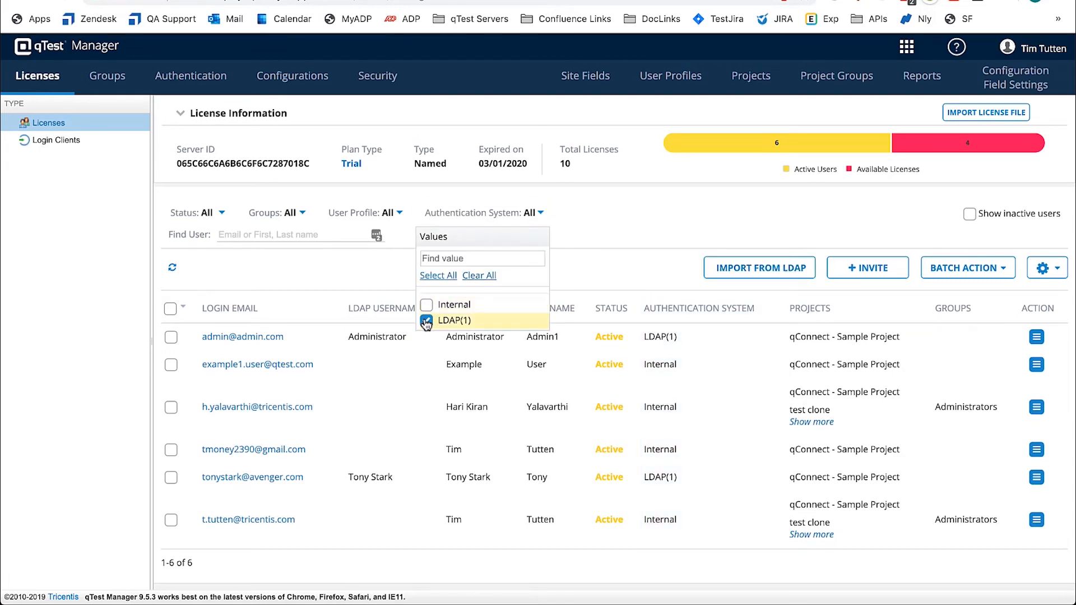
{"action": "left_click", "coordinate": [582, 240]}
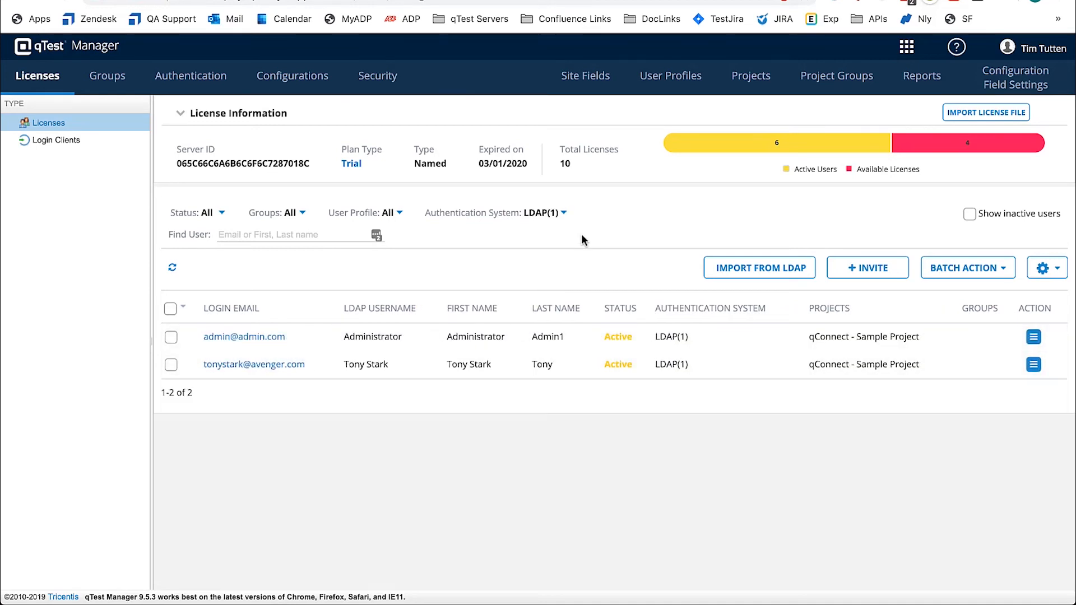
Step: Change the Authentication System filter of the user list to Internal only
{"action": "left_click", "coordinate": [553, 214]}
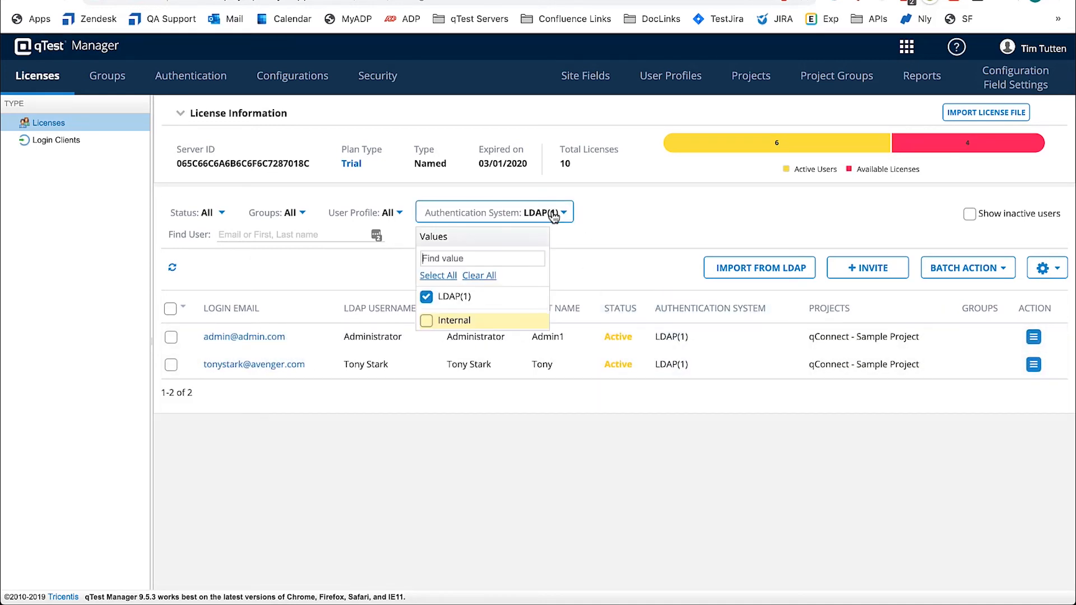
{"action": "left_click", "coordinate": [427, 297]}
{"action": "left_click", "coordinate": [426, 321]}
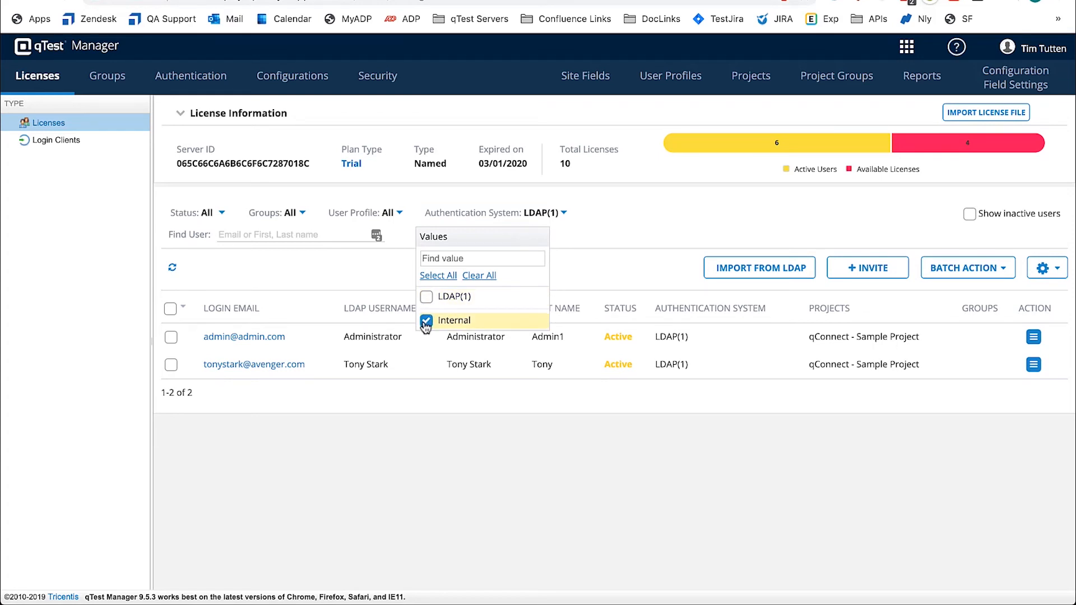
{"action": "left_click", "coordinate": [477, 428]}
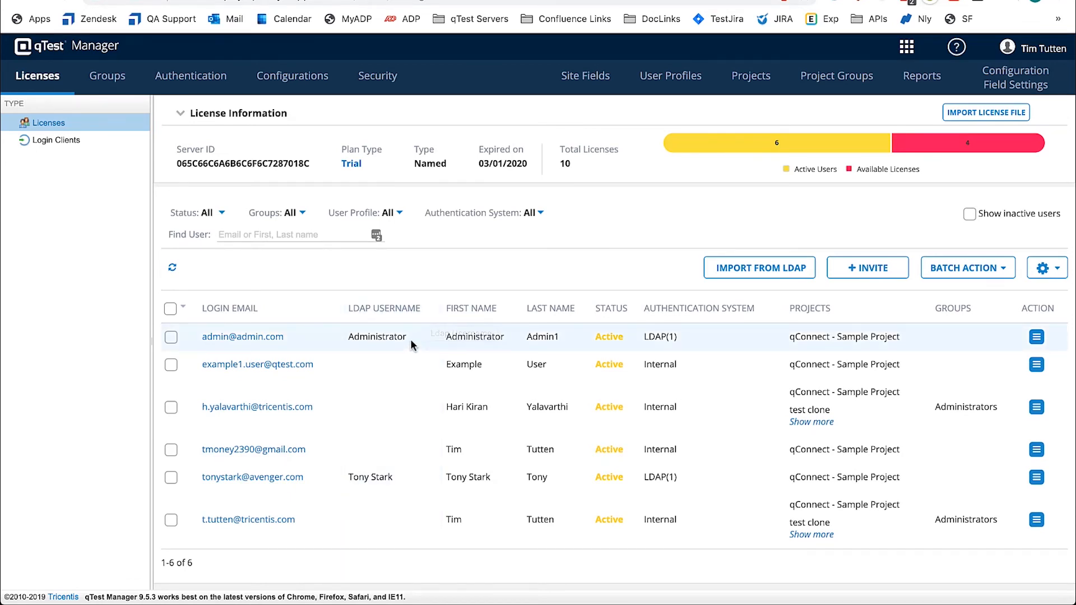
Step: Copy the LDAP username Administrator from the user list and log out of the current account
{"action": "left_click_drag", "start_coordinate": [406, 338], "coordinate": [338, 330]}
{"action": "key", "text": "super+c"}
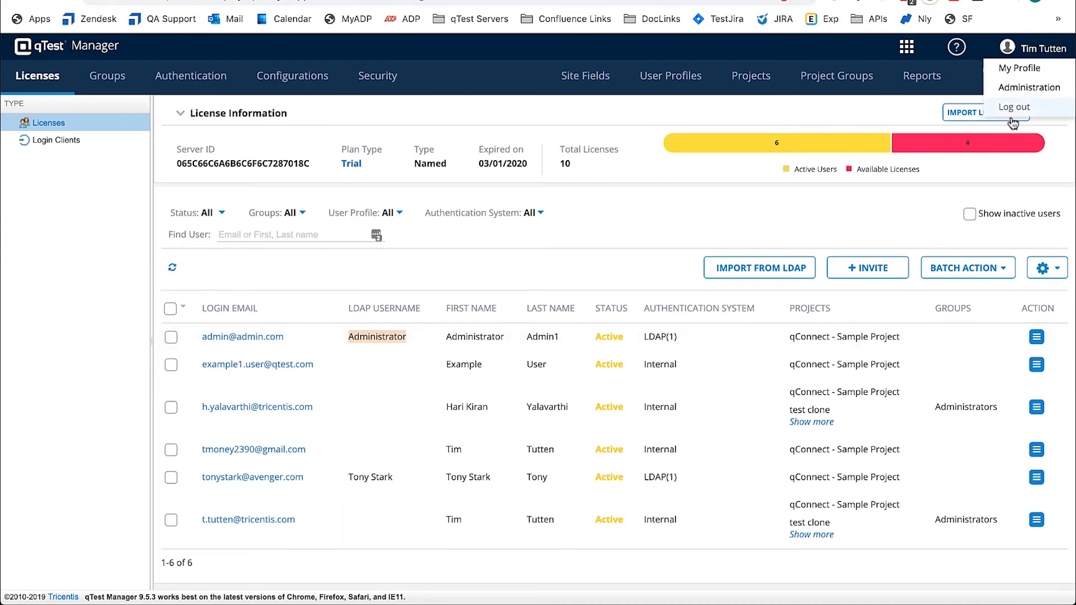
{"action": "mouse_move", "coordinate": [1046, 56]}
{"action": "left_click", "coordinate": [1029, 107]}
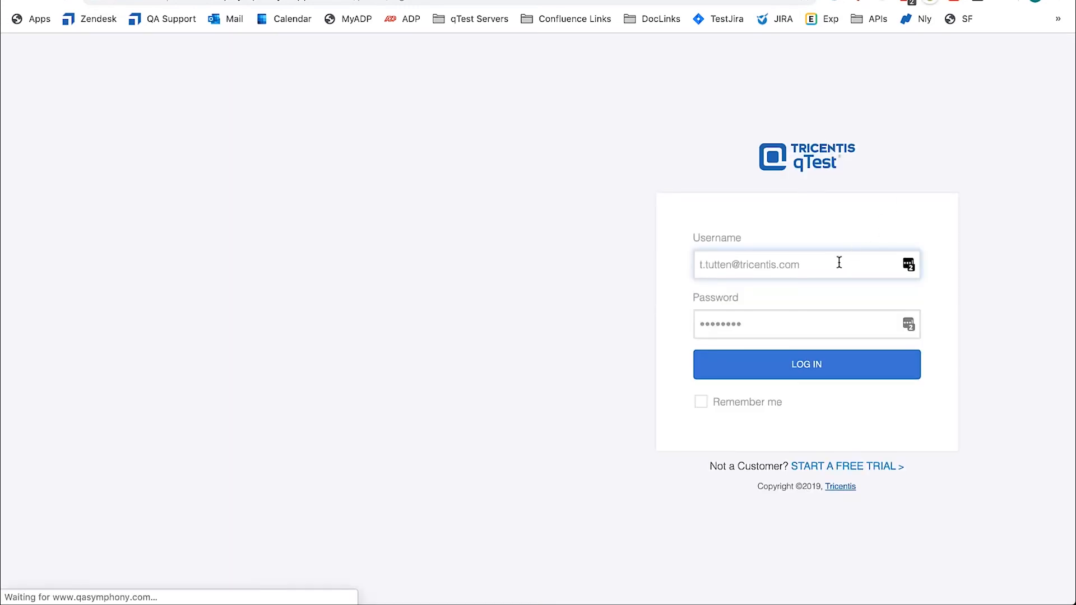
Step: Enter the copied LDAP username Administrator as the login username, without any leading spaces
{"action": "left_click_drag", "start_coordinate": [839, 261], "coordinate": [680, 262]}
{"action": "key", "text": "super+v"}
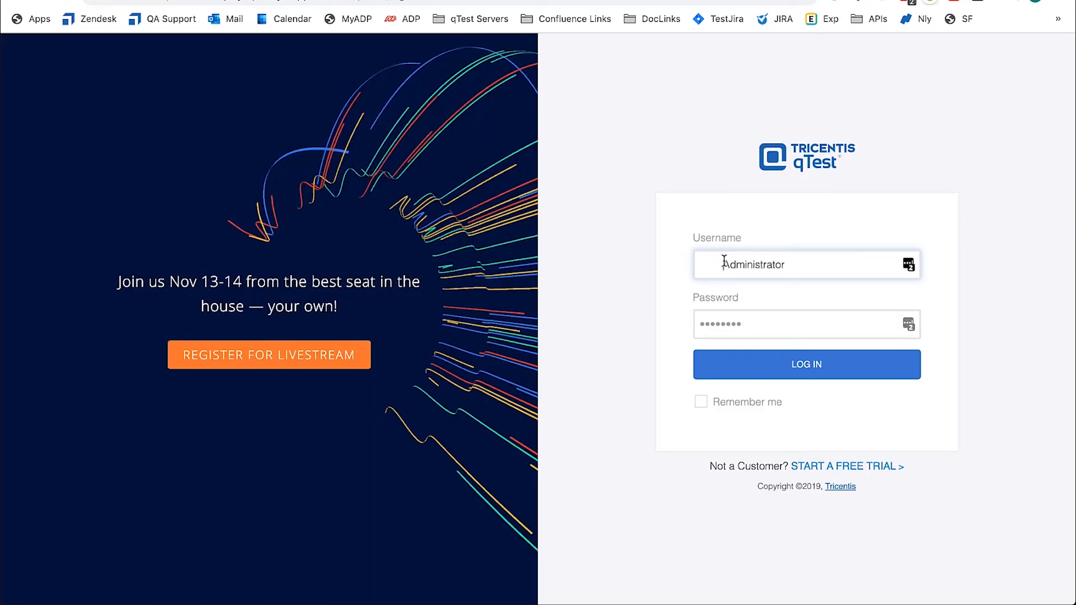
{"action": "double_click", "coordinate": [724, 262]}
{"action": "left_click", "coordinate": [721, 260]}
{"action": "key", "text": "BackSpace"}
Step: Enter the LDAP account password, log in, and decline to store the login in LastPass
{"action": "left_click", "coordinate": [745, 326]}
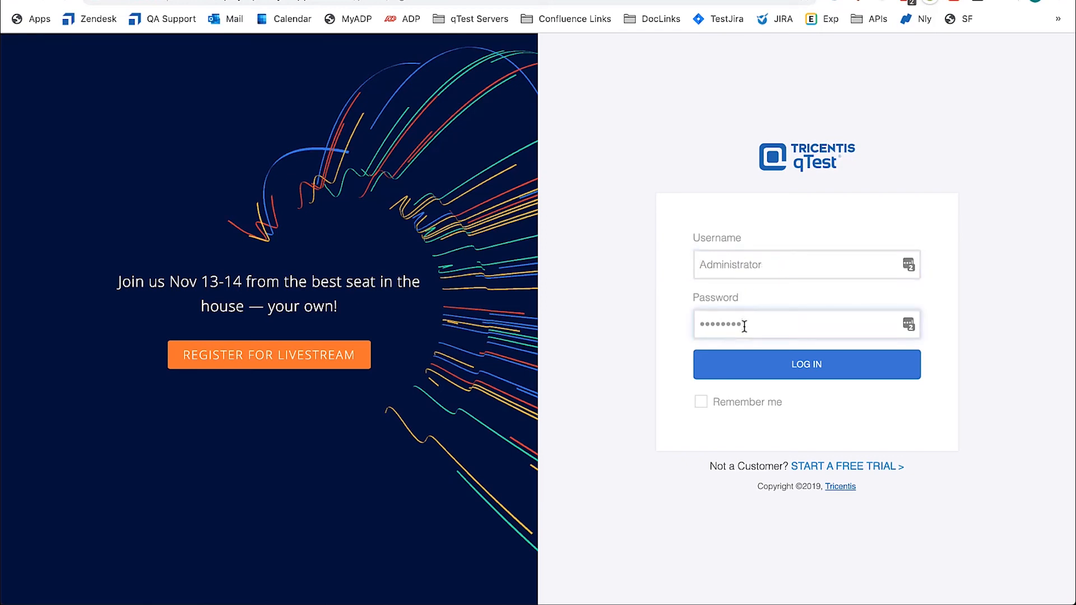
{"action": "double_click", "coordinate": [745, 326]}
{"action": "type", "text": "***********"}
{"action": "key", "text": "Return"}
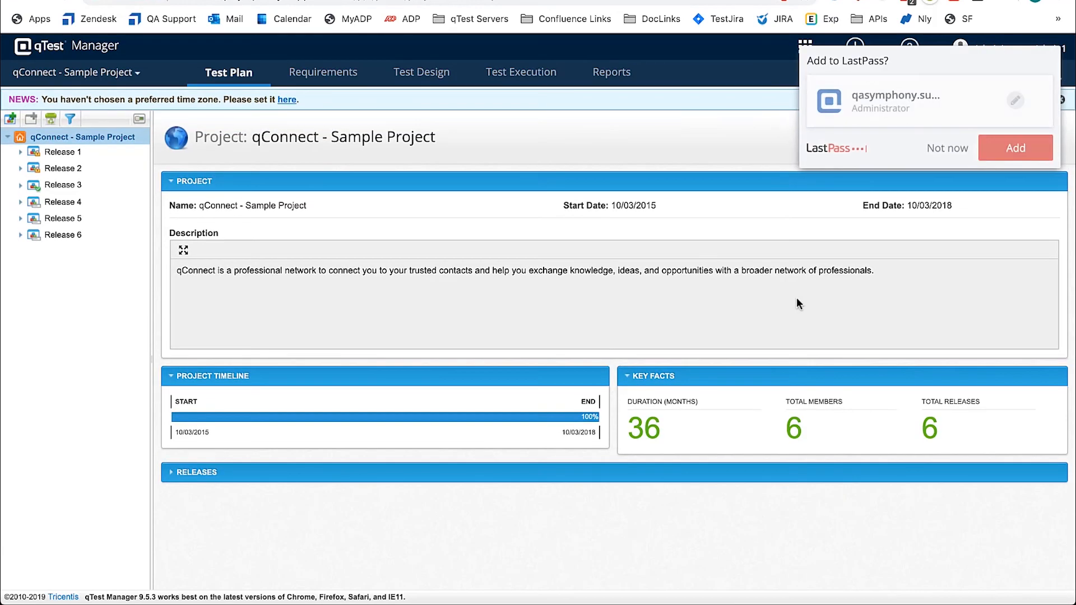
{"action": "left_click", "coordinate": [953, 148]}
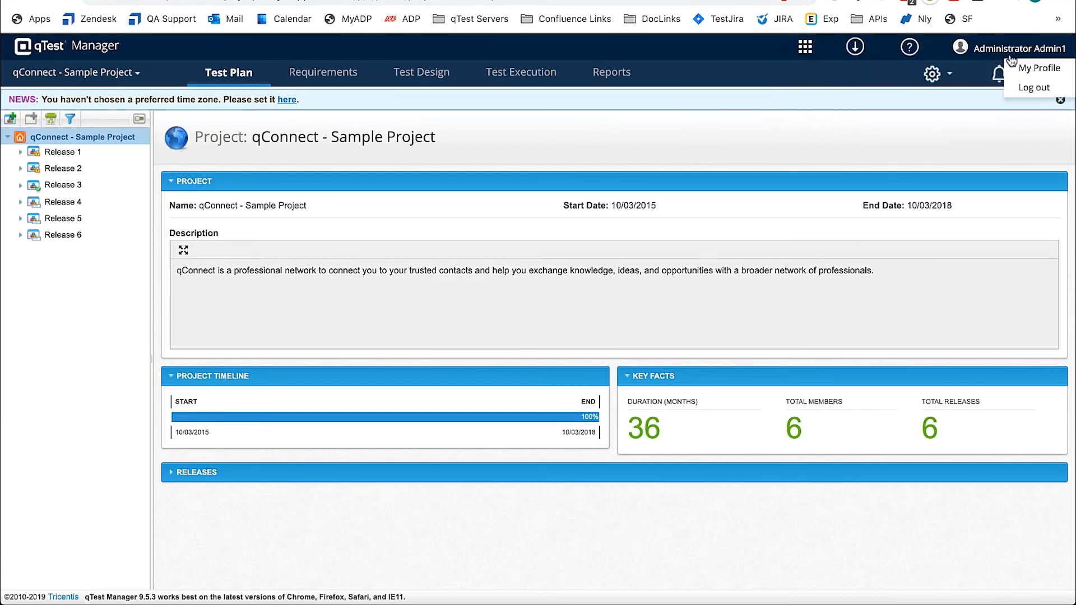